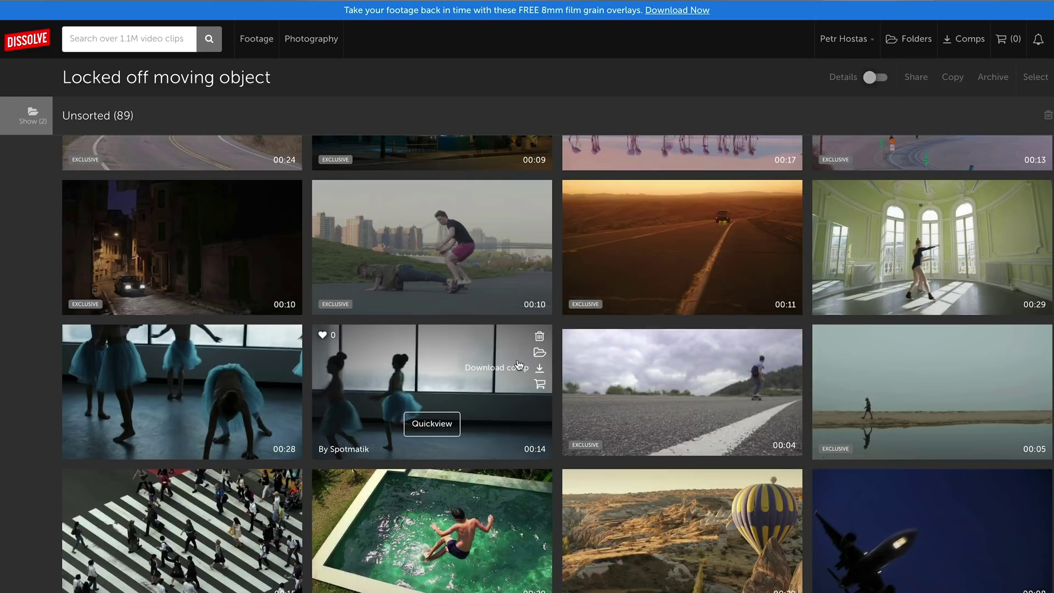
Scroll through the unsorted stock clips in the 'Locked off moving object' folder
{"action": "scroll", "coordinate": [518, 366], "scroll_direction": "down", "scroll_amount": 5}
{"action": "mouse_move", "coordinate": [854, 368]}
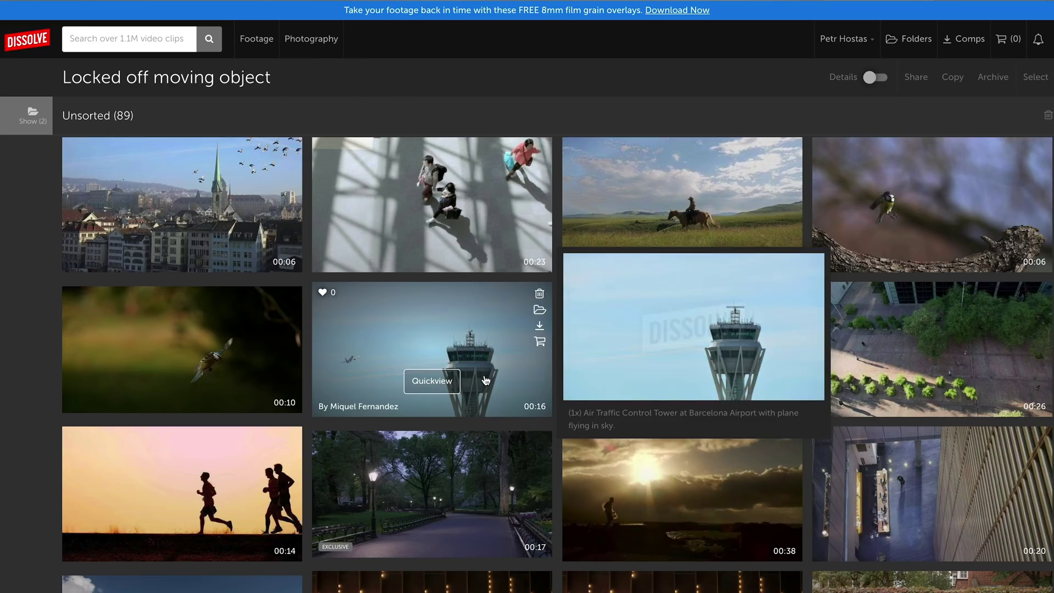
Import the downloaded blue tit flight clip into the After Effects Project panel
{"action": "scroll", "coordinate": [486, 380], "scroll_direction": "down", "scroll_amount": 2}
{"action": "mouse_move", "coordinate": [486, 380]}
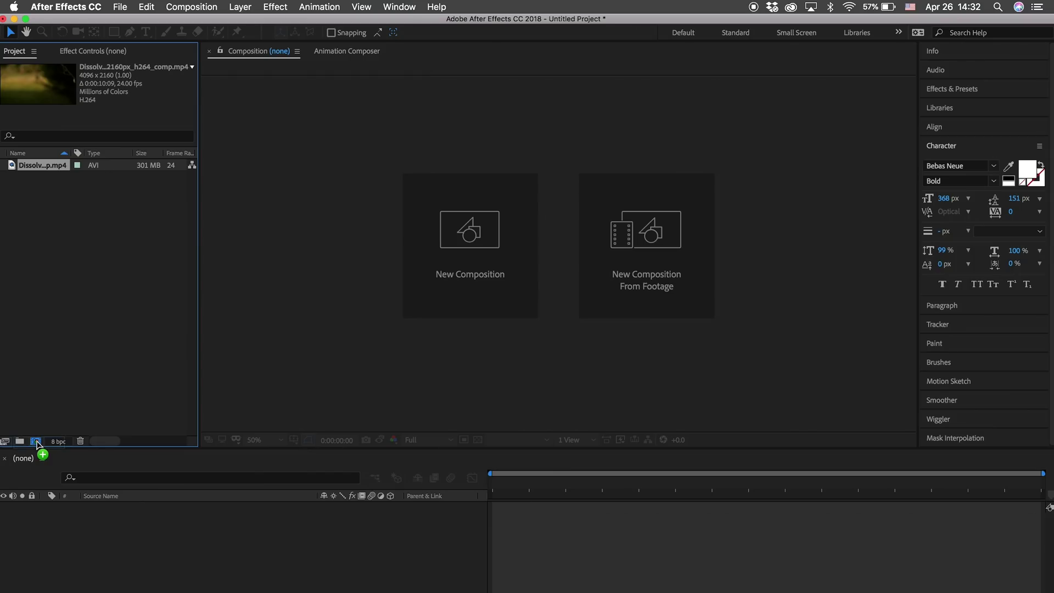
{"action": "left_click_drag", "start_coordinate": [38, 443], "coordinate": [32, 171]}
Create a composition from the bird clip and fit the whole frame in the viewer
{"action": "left_click_drag", "start_coordinate": [40, 166], "coordinate": [41, 442]}
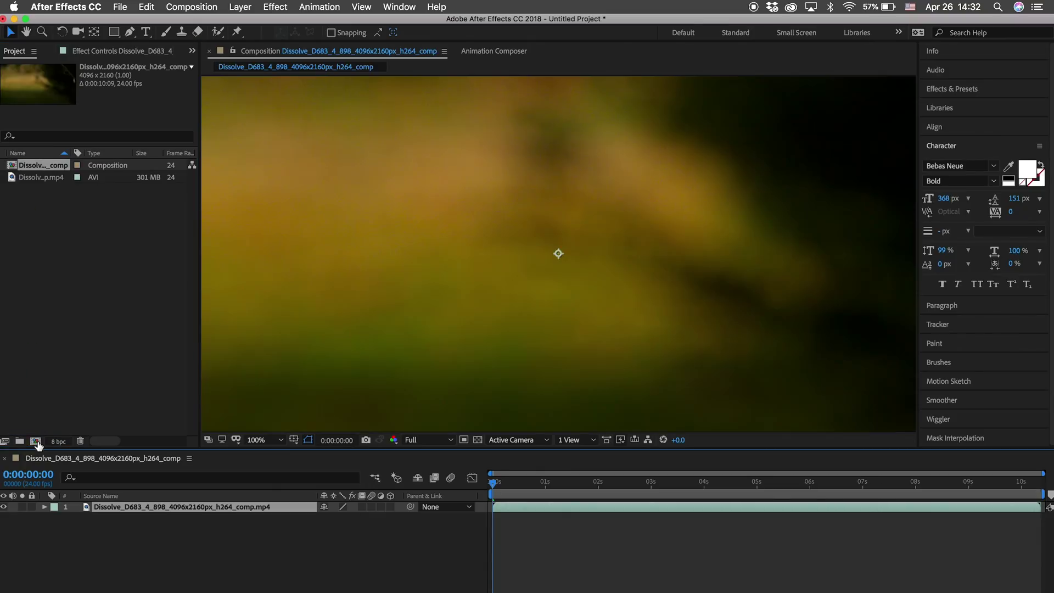
{"action": "left_click", "coordinate": [263, 440]}
{"action": "left_click", "coordinate": [272, 218]}
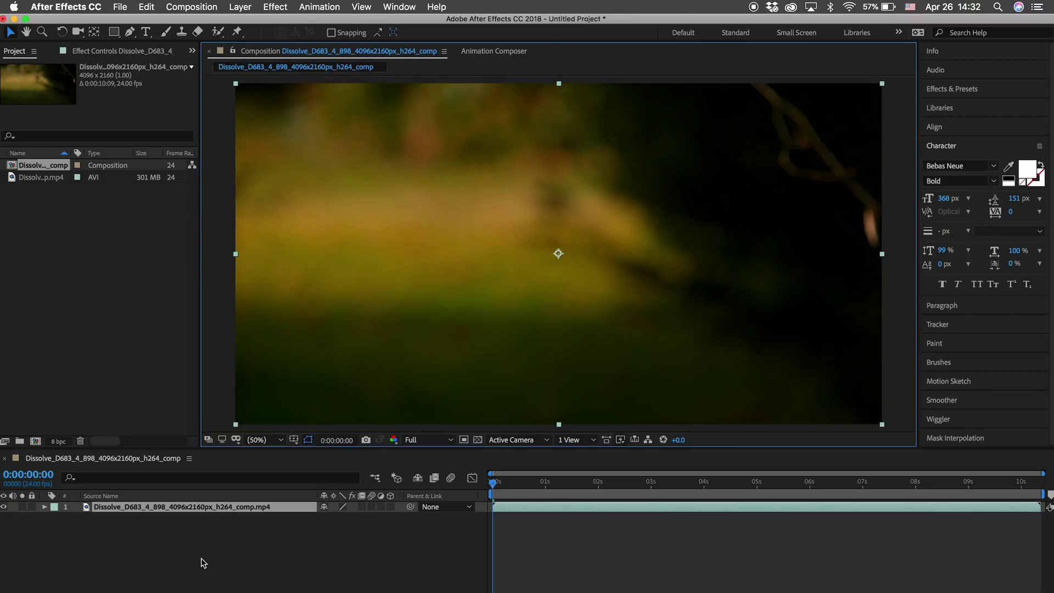
Duplicate the bird clip layer with Cmd+D and select the second copy
{"action": "left_click", "coordinate": [193, 542]}
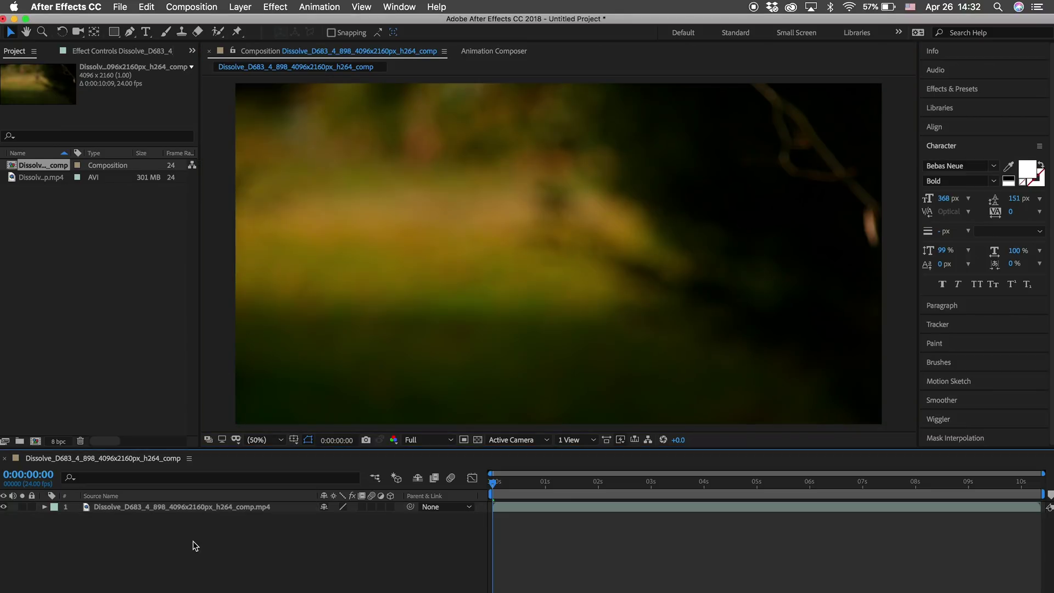
{"action": "left_click", "coordinate": [186, 507]}
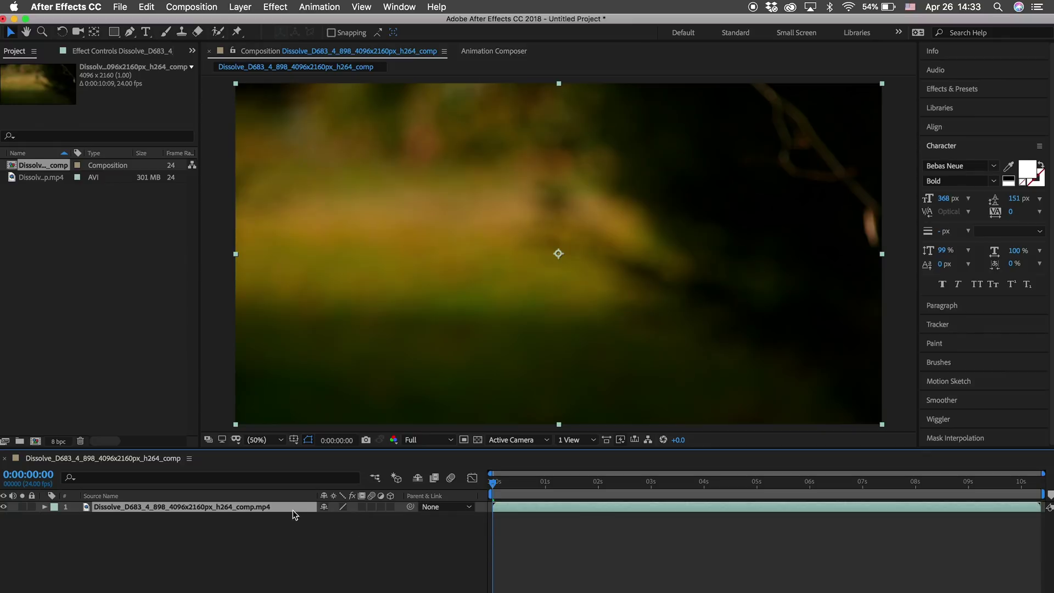
{"action": "key", "text": "super+d"}
{"action": "left_click", "coordinate": [201, 519]}
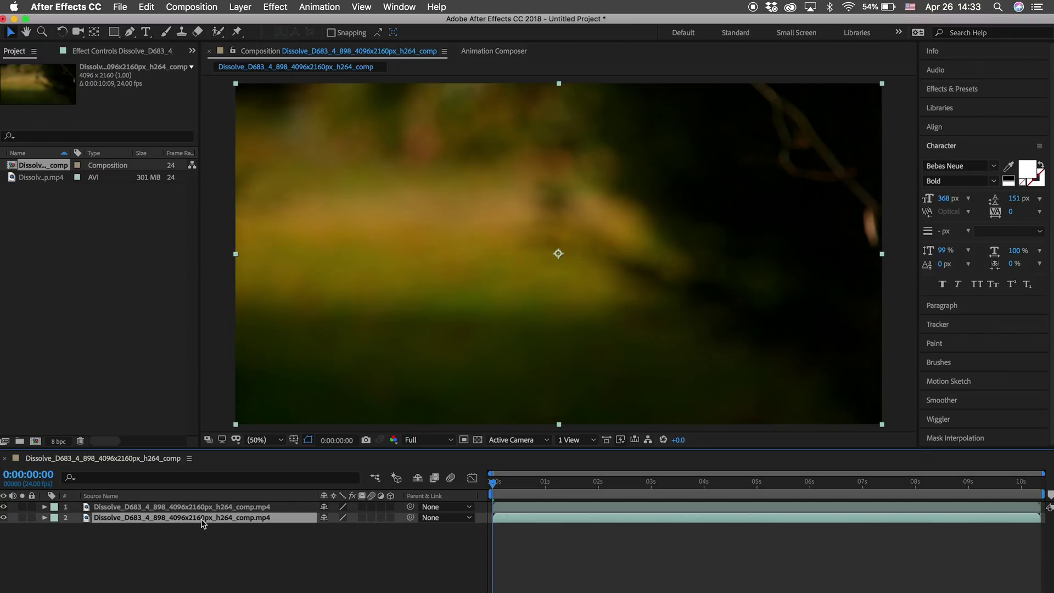
Freeze the second bird layer on a single frame
{"action": "right_click", "coordinate": [207, 521]}
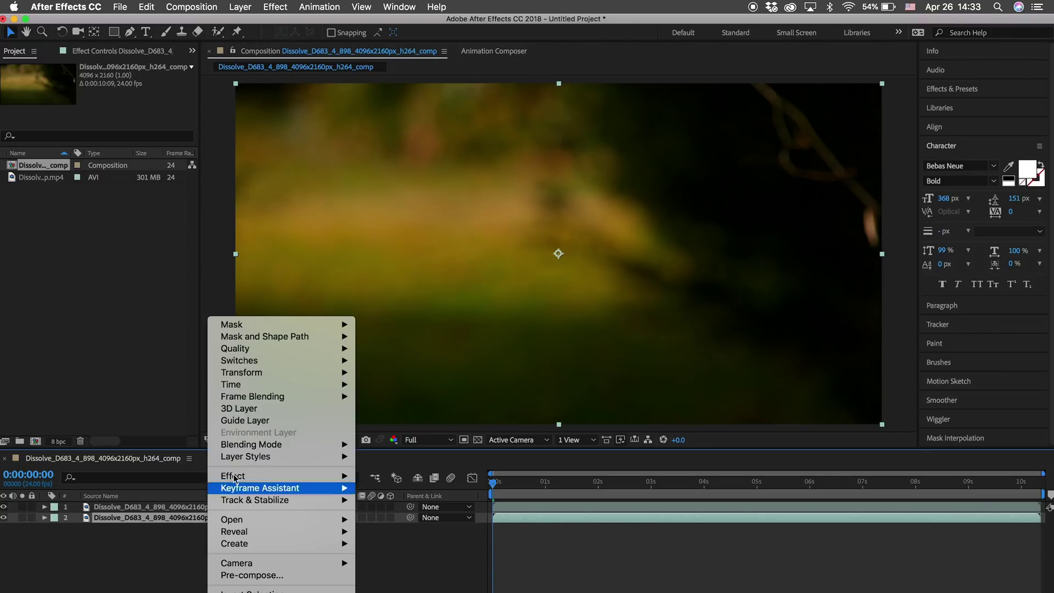
{"action": "mouse_move", "coordinate": [259, 401]}
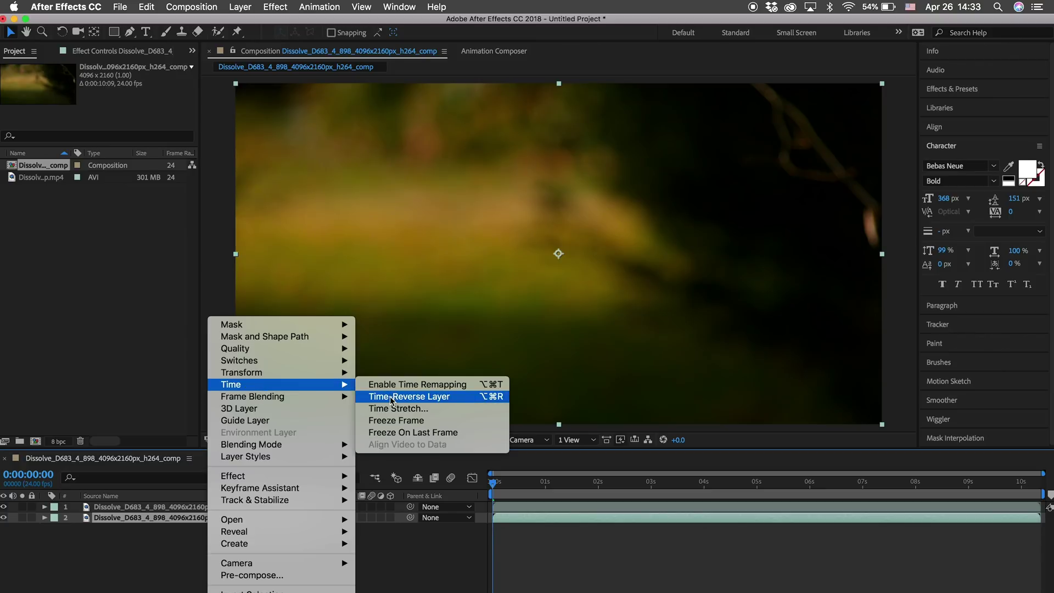
{"action": "left_click", "coordinate": [397, 420]}
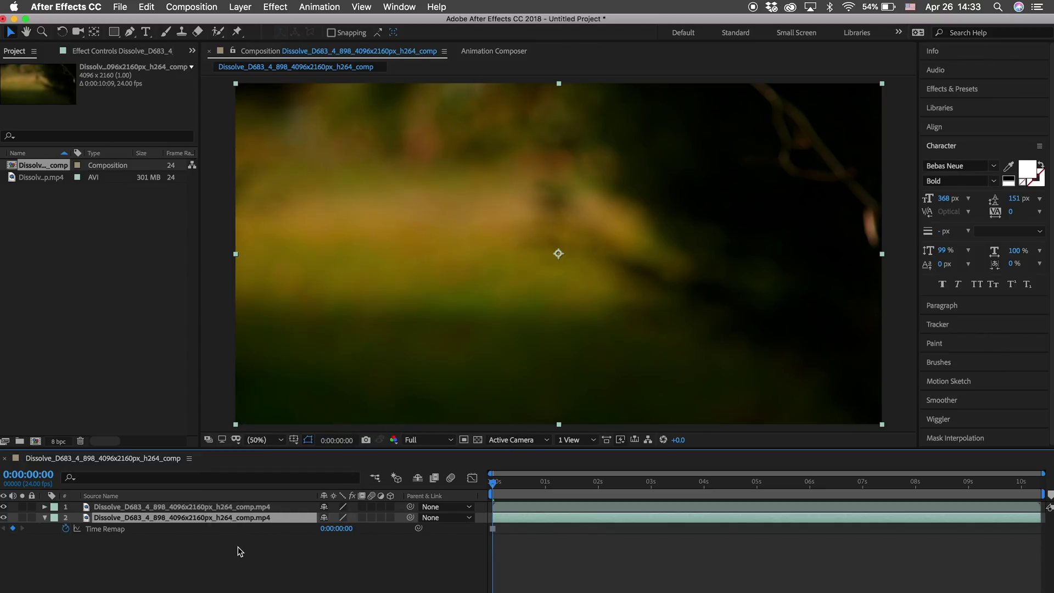
Trim the composition to a work area running from 0:00:00:03 to 0:00:08:03
{"action": "left_click", "coordinate": [113, 504]}
{"action": "left_click", "coordinate": [512, 485]}
{"action": "left_click_drag", "start_coordinate": [512, 484], "coordinate": [499, 486]}
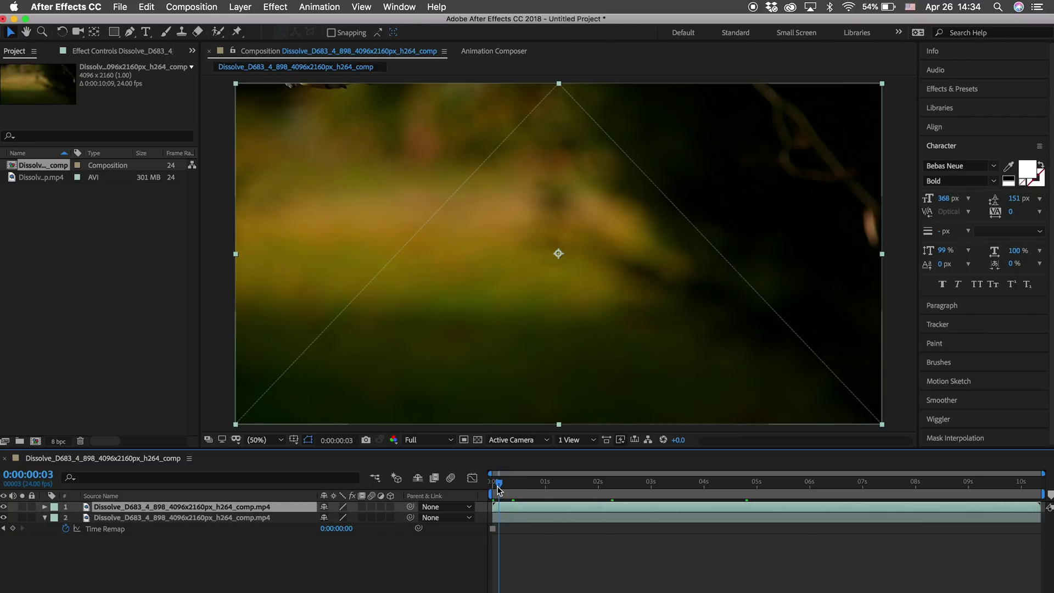
{"action": "left_click_drag", "start_coordinate": [499, 488], "coordinate": [928, 490]}
{"action": "key", "text": "n"}
{"action": "key", "text": "super+shift+x"}
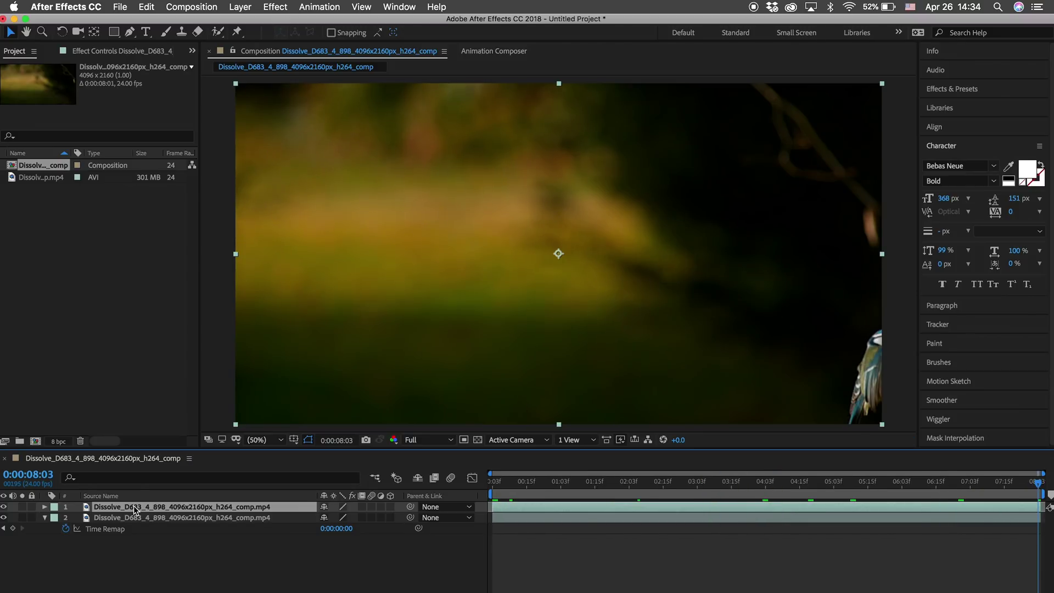
Apply Difference Matte to layer 1 using layer 2 as Difference Layer, then hide layer 2
{"action": "left_click", "coordinate": [266, 8]}
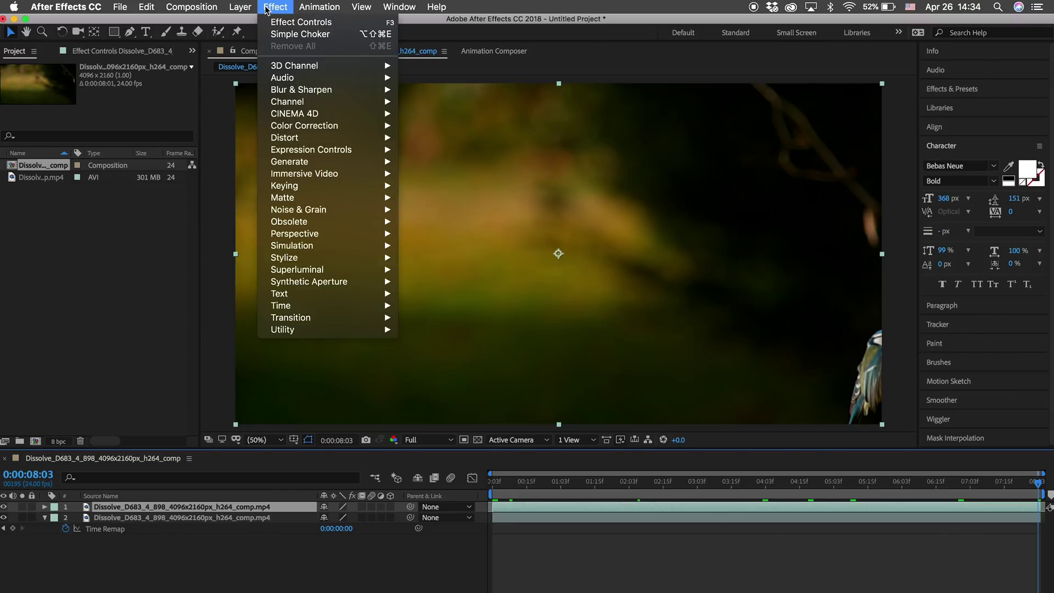
{"action": "mouse_move", "coordinate": [352, 190]}
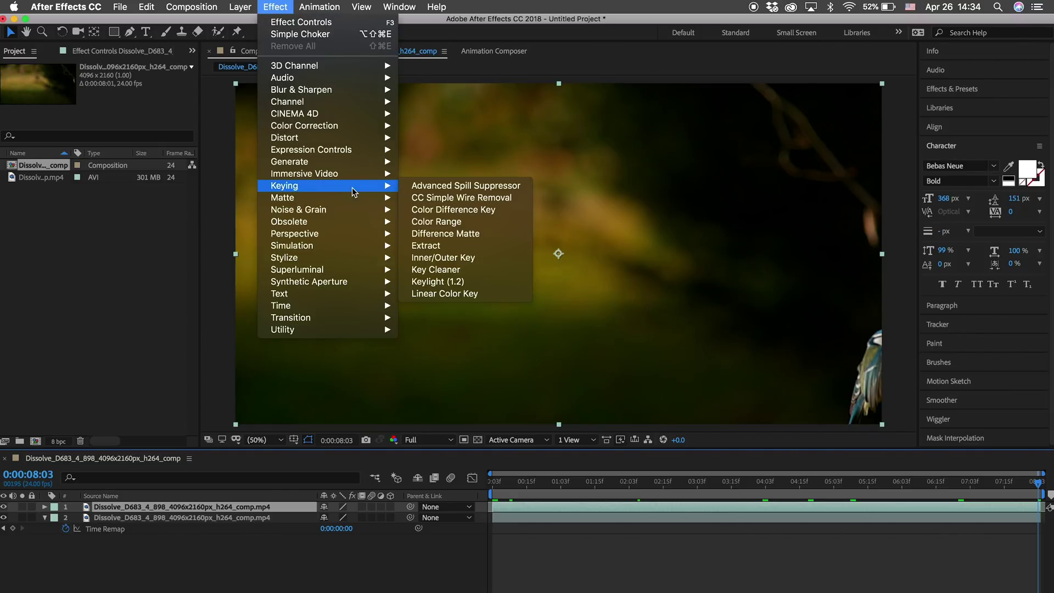
{"action": "left_click", "coordinate": [434, 234]}
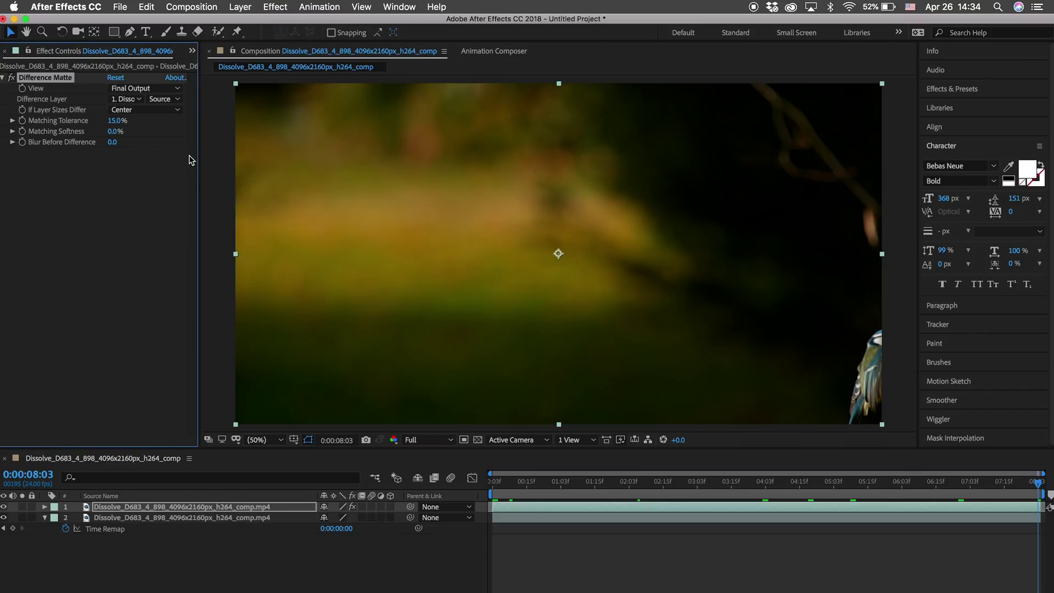
{"action": "left_click", "coordinate": [125, 99]}
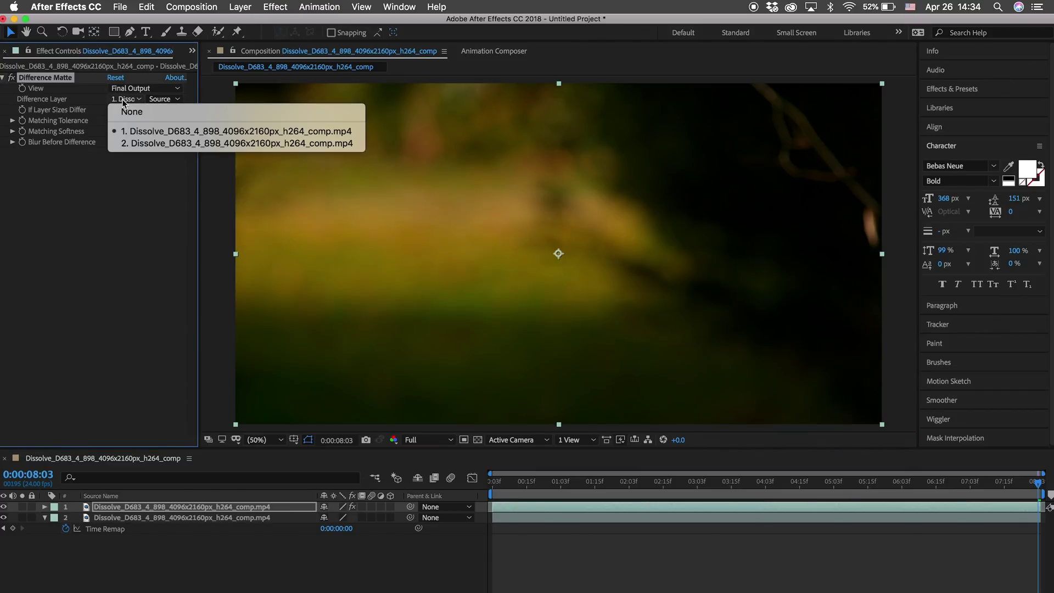
{"action": "left_click", "coordinate": [151, 144]}
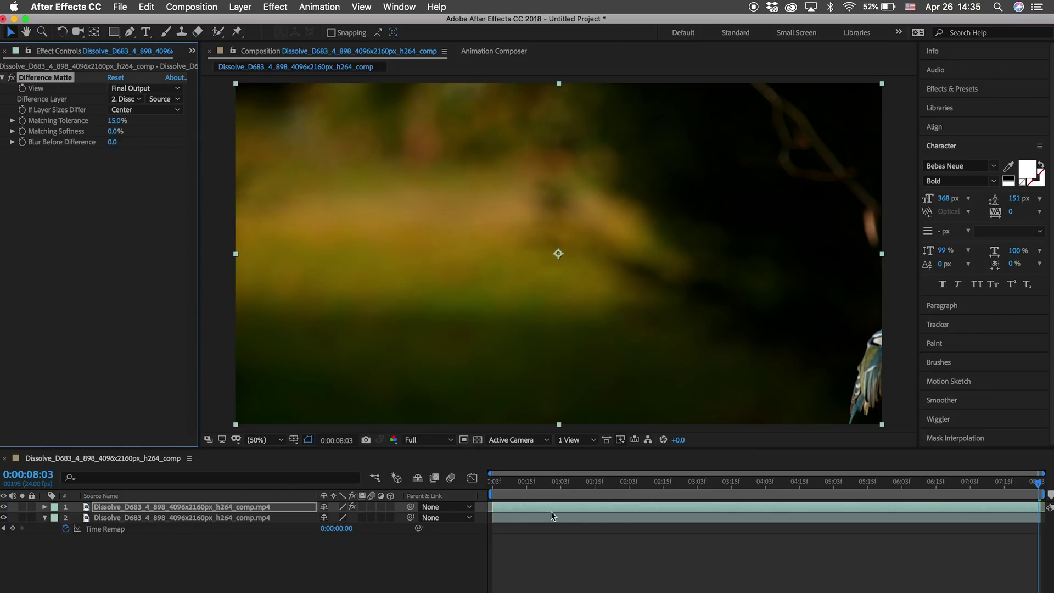
{"action": "mouse_move", "coordinate": [595, 483]}
{"action": "left_mouse_down"}
{"action": "mouse_move", "coordinate": [539, 483]}
{"action": "mouse_move", "coordinate": [600, 492]}
{"action": "left_mouse_up"}
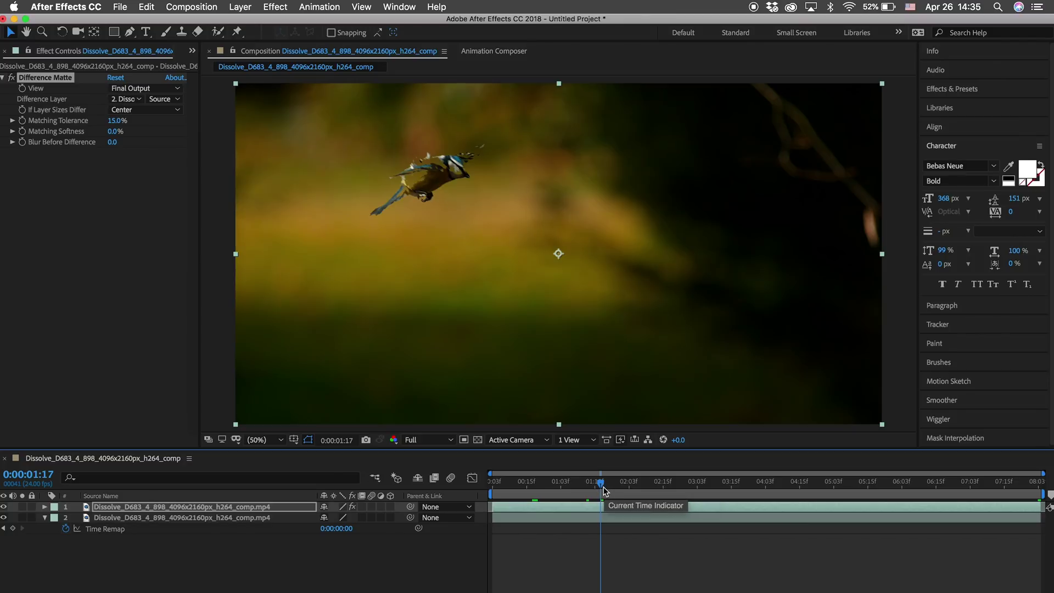
{"action": "left_click", "coordinate": [4, 518]}
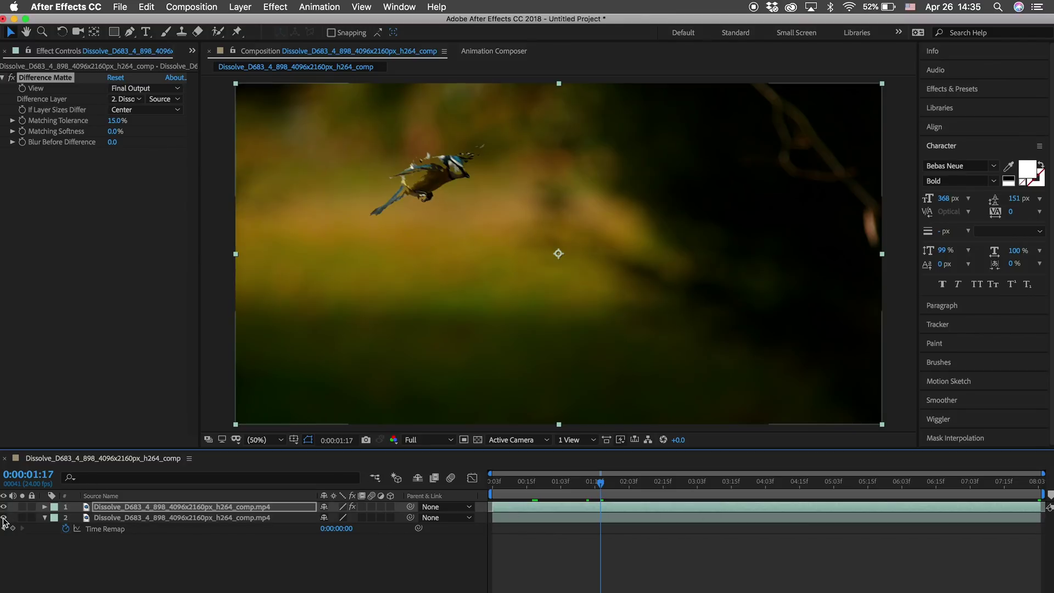
Set the composition background colour to Royal Blue (007ED5)
{"action": "left_click", "coordinate": [192, 7]}
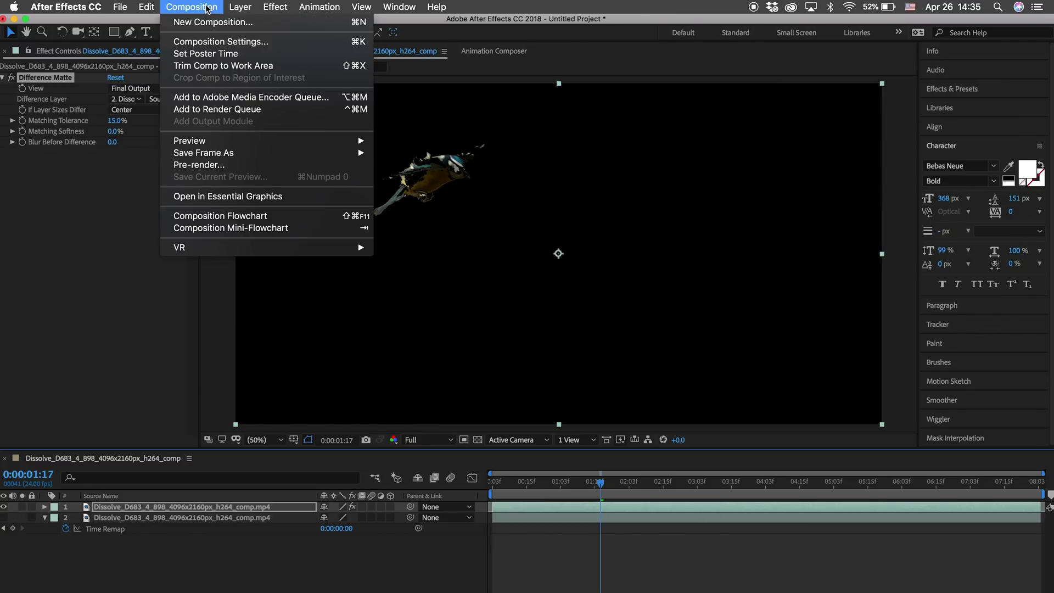
{"action": "left_click", "coordinate": [219, 40]}
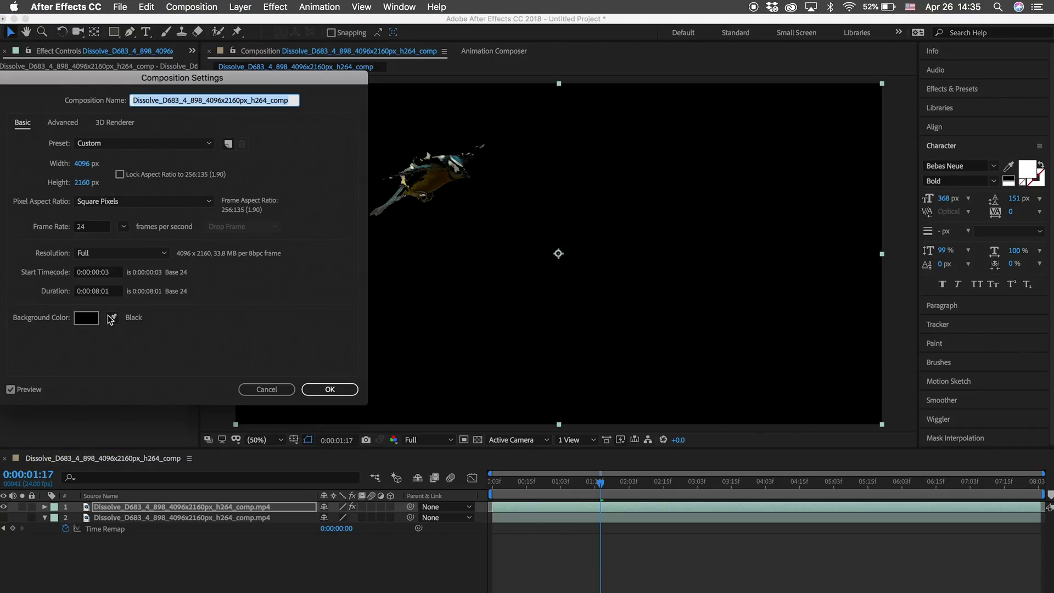
{"action": "left_click", "coordinate": [86, 319]}
{"action": "left_click", "coordinate": [168, 122]}
{"action": "left_click", "coordinate": [186, 168]}
{"action": "left_click_drag", "start_coordinate": [185, 169], "coordinate": [185, 164]}
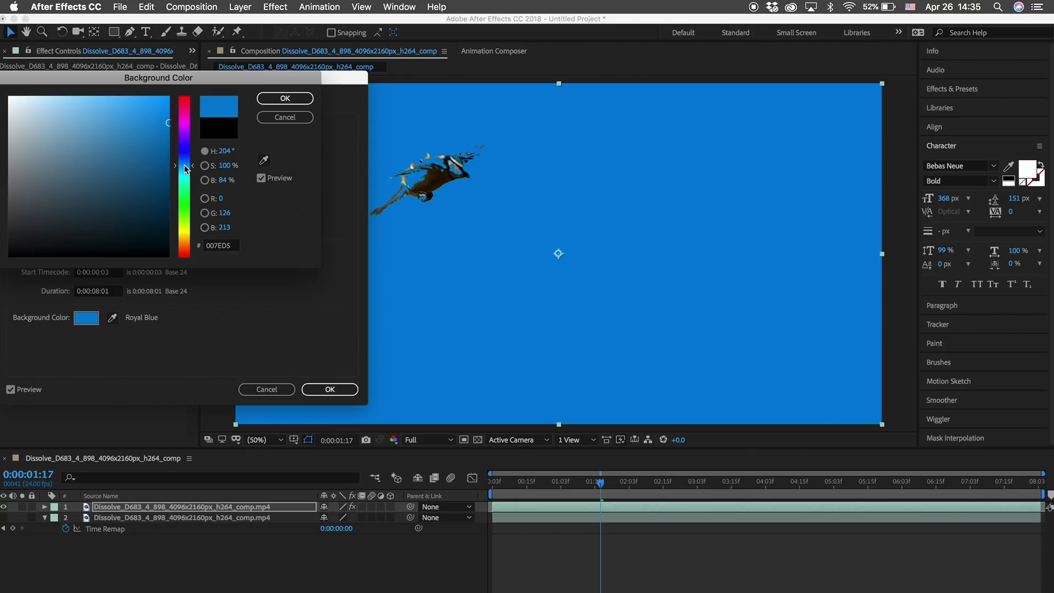
{"action": "left_click", "coordinate": [284, 99]}
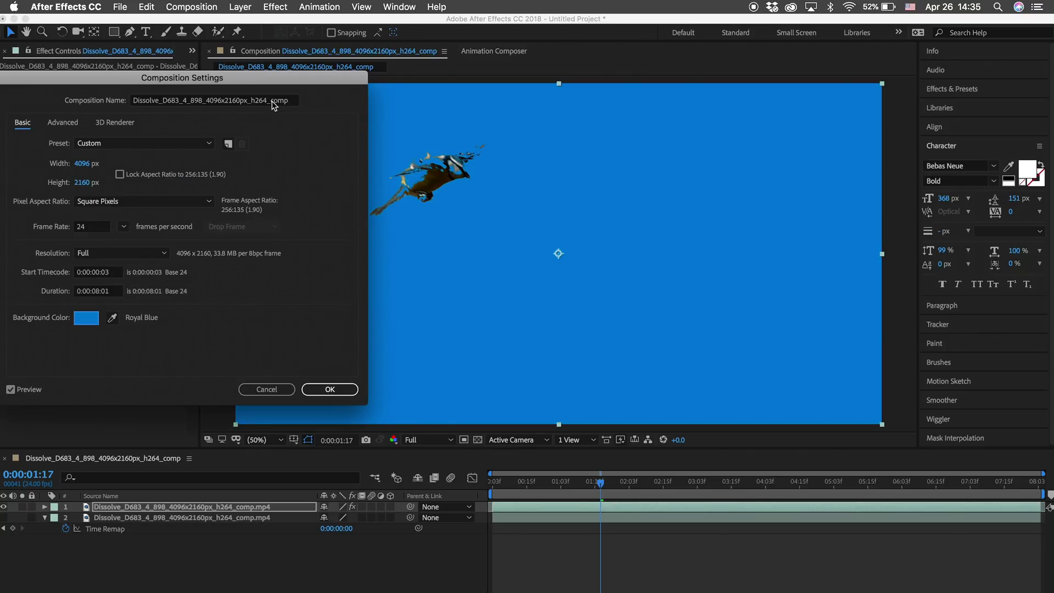
{"action": "left_click", "coordinate": [335, 386]}
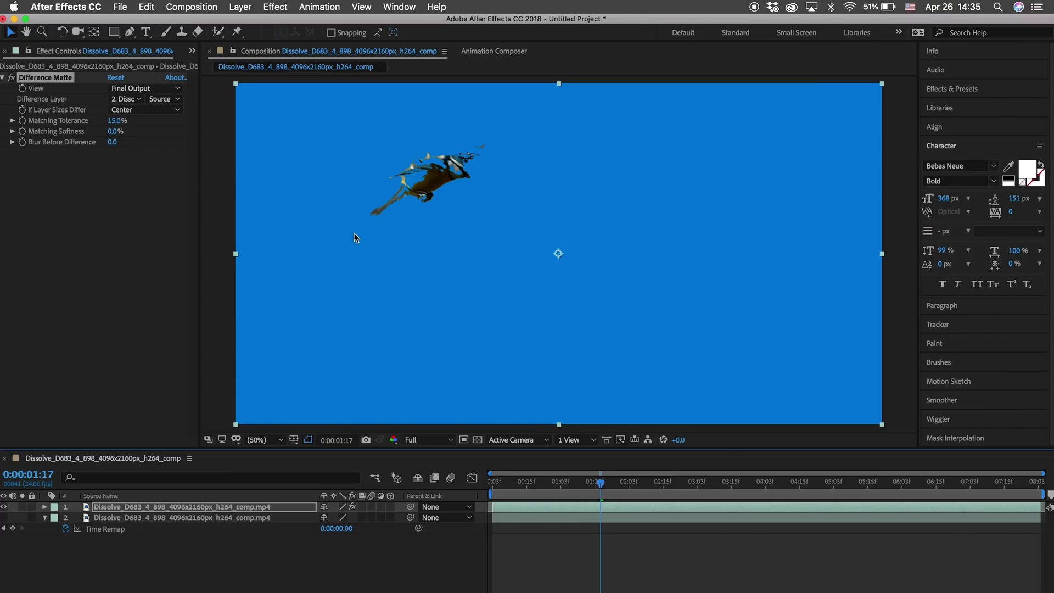
Set Difference Matte's Matching Tolerance to 3% and Matching Softness to 1%
{"action": "left_click", "coordinate": [112, 120]}
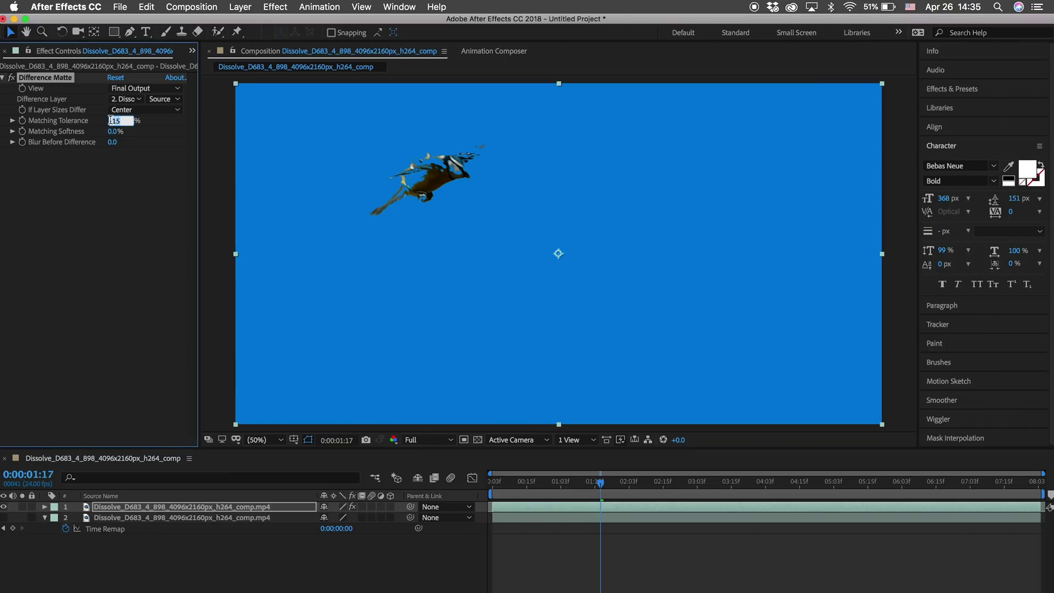
{"action": "type", "text": "2"}
{"action": "key", "text": "Return"}
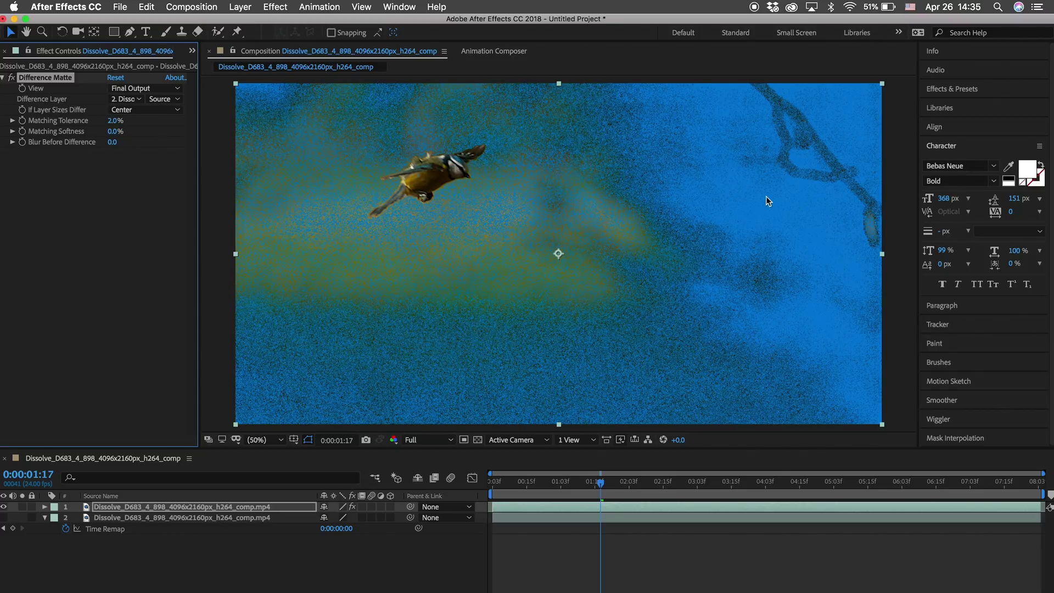
{"action": "left_click", "coordinate": [113, 132]}
{"action": "type", "text": "2"}
{"action": "key", "text": "Return"}
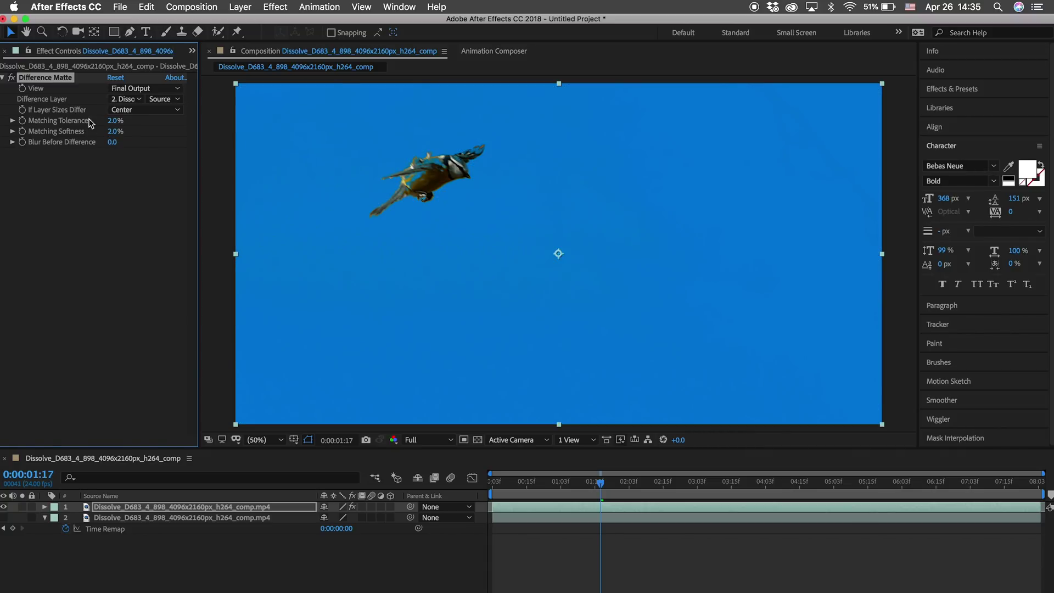
{"action": "left_click", "coordinate": [112, 132]}
{"action": "key", "text": "Return"}
{"action": "left_click", "coordinate": [113, 122]}
{"action": "type", "text": "3"}
{"action": "key", "text": "Return"}
Check the matte at 0:00:02:16, 0:00:03:22 and 0:00:05:00, briefly showing the background layer
{"action": "left_click", "coordinate": [666, 482]}
{"action": "left_click", "coordinate": [752, 488]}
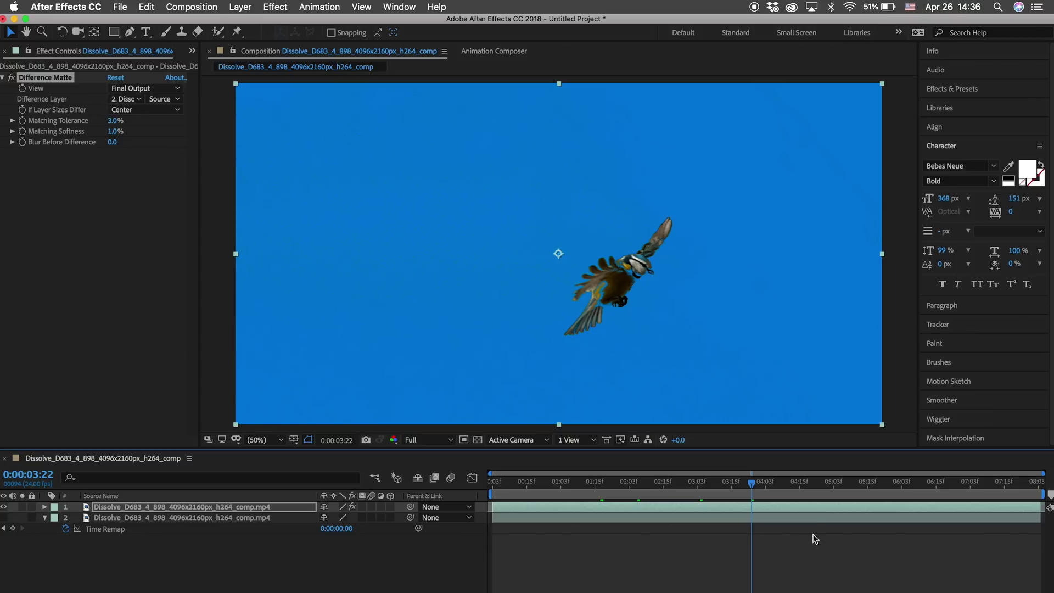
{"action": "left_click_drag", "start_coordinate": [809, 487], "coordinate": [826, 485]}
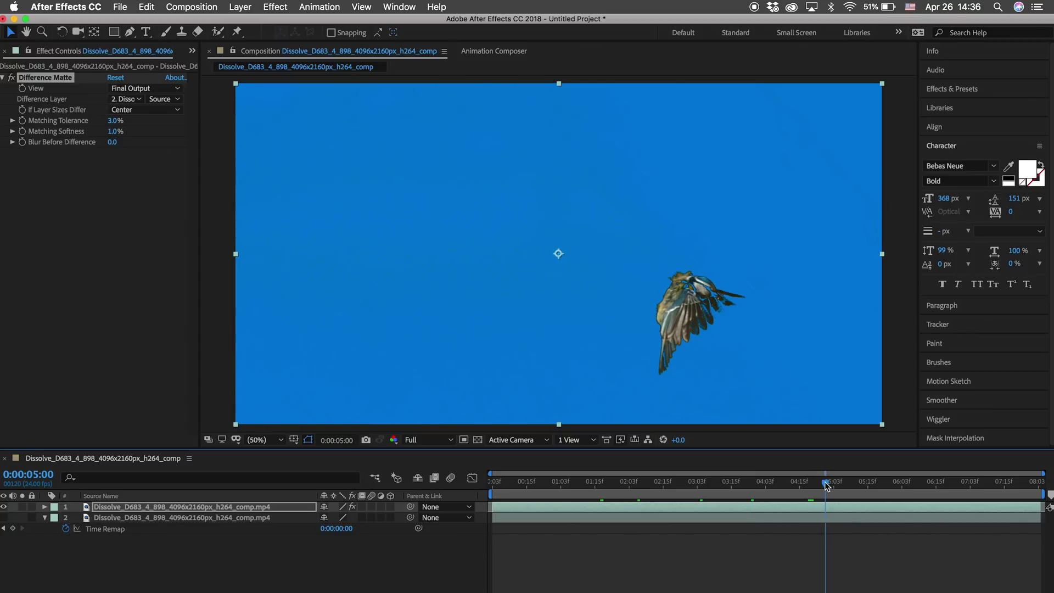
{"action": "left_click", "coordinate": [4, 518]}
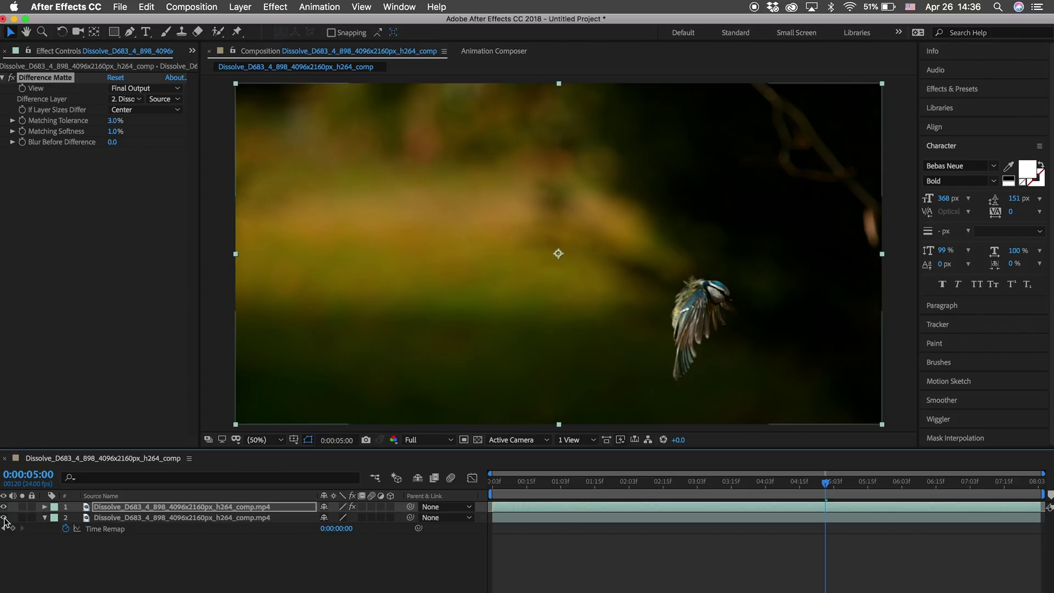
{"action": "left_click", "coordinate": [4, 517]}
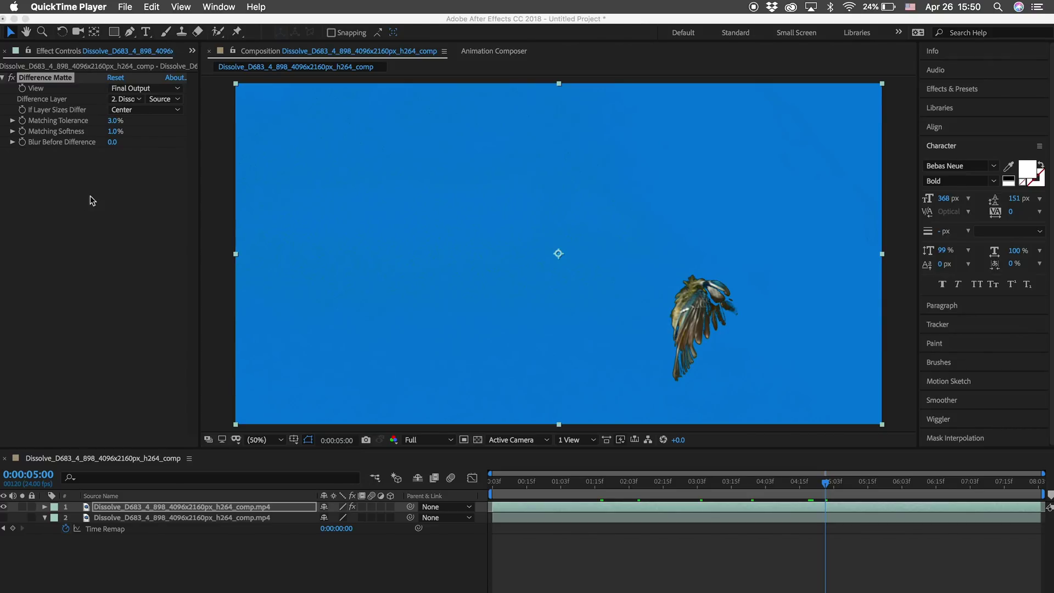
Add Refine Soft Matte to the bird layer with View Edge Region switched on
{"action": "left_click", "coordinate": [174, 22]}
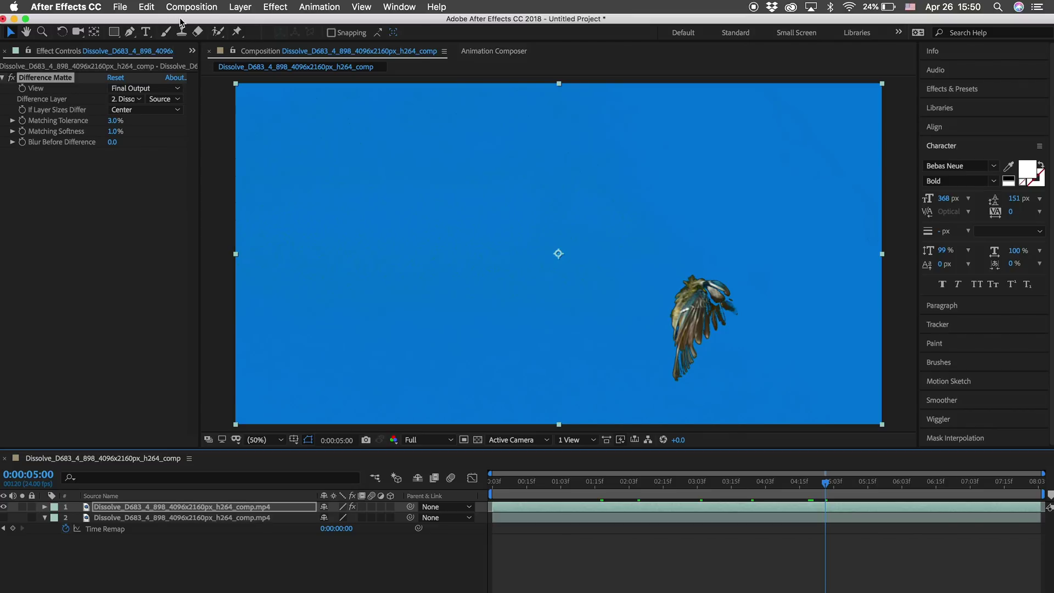
{"action": "left_click", "coordinate": [277, 7]}
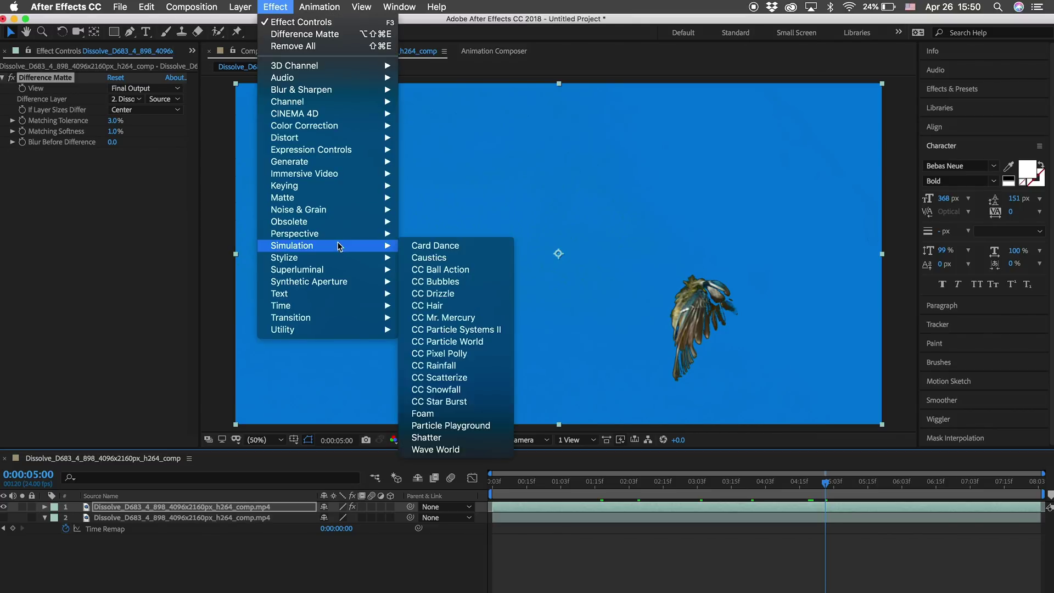
{"action": "mouse_move", "coordinate": [328, 199]}
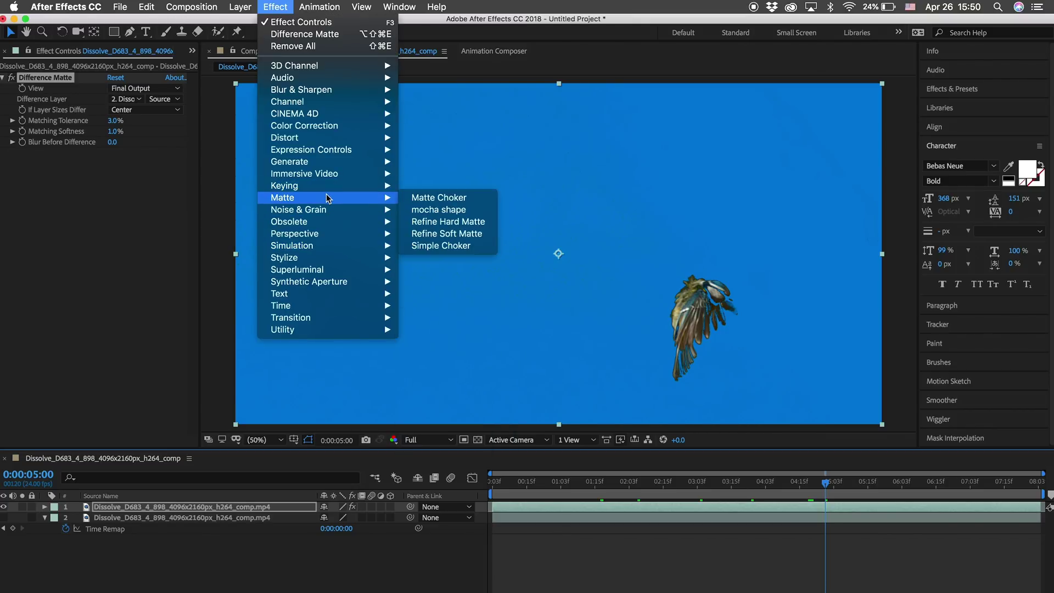
{"action": "left_click", "coordinate": [413, 235]}
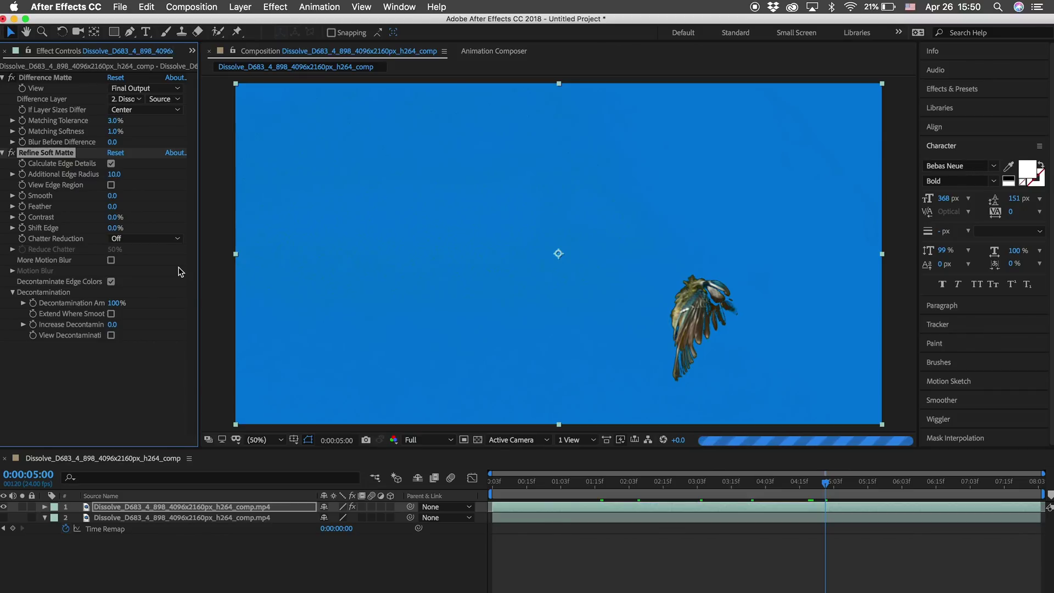
{"action": "left_click", "coordinate": [111, 186]}
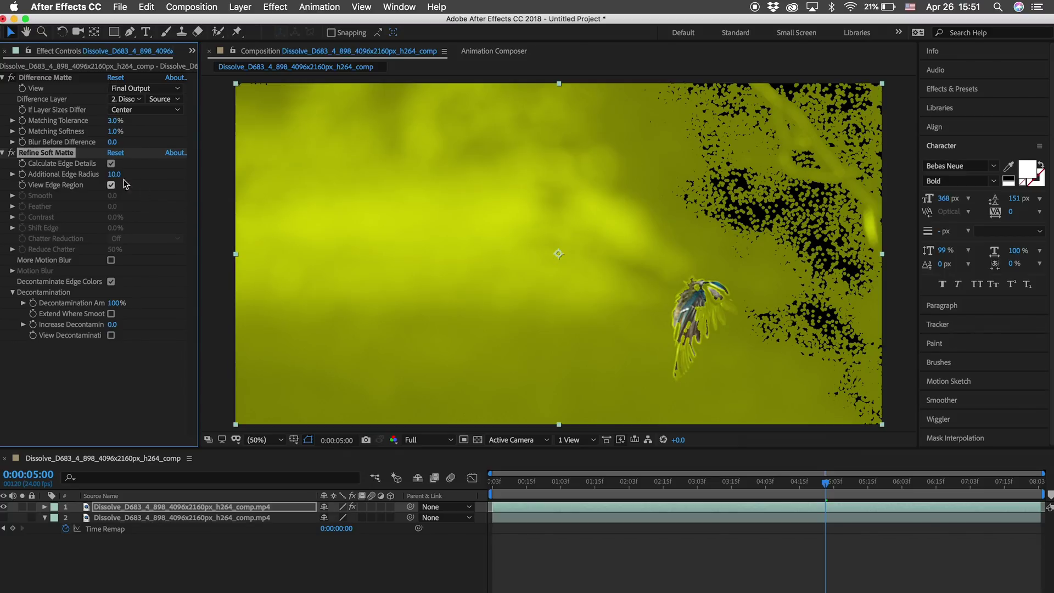
Add Simple Choker above Refine Soft Matte with Choke Matte set to 1.20
{"action": "left_click", "coordinate": [277, 6]}
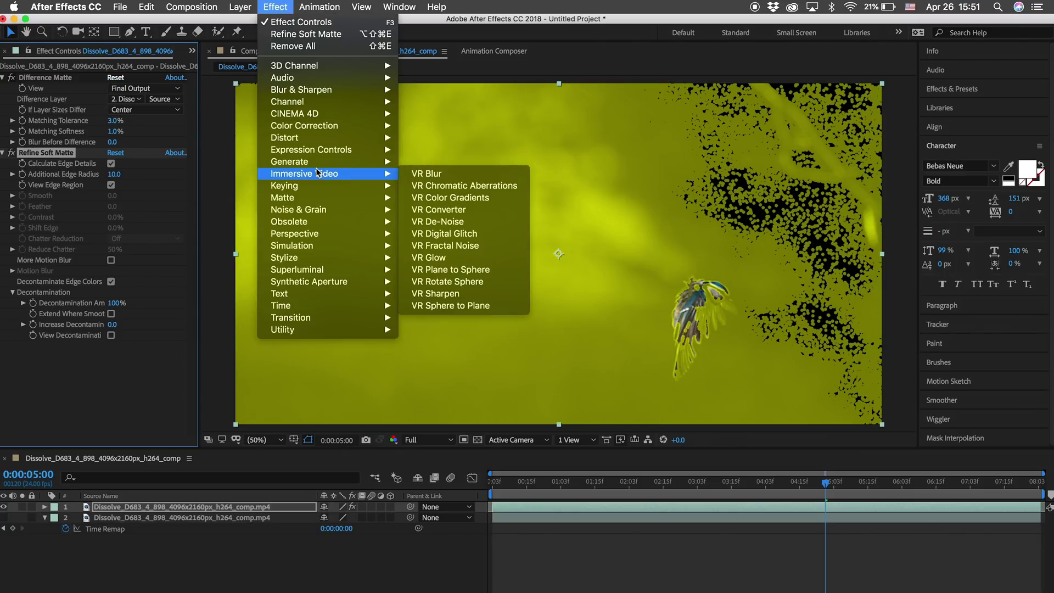
{"action": "mouse_move", "coordinate": [311, 201]}
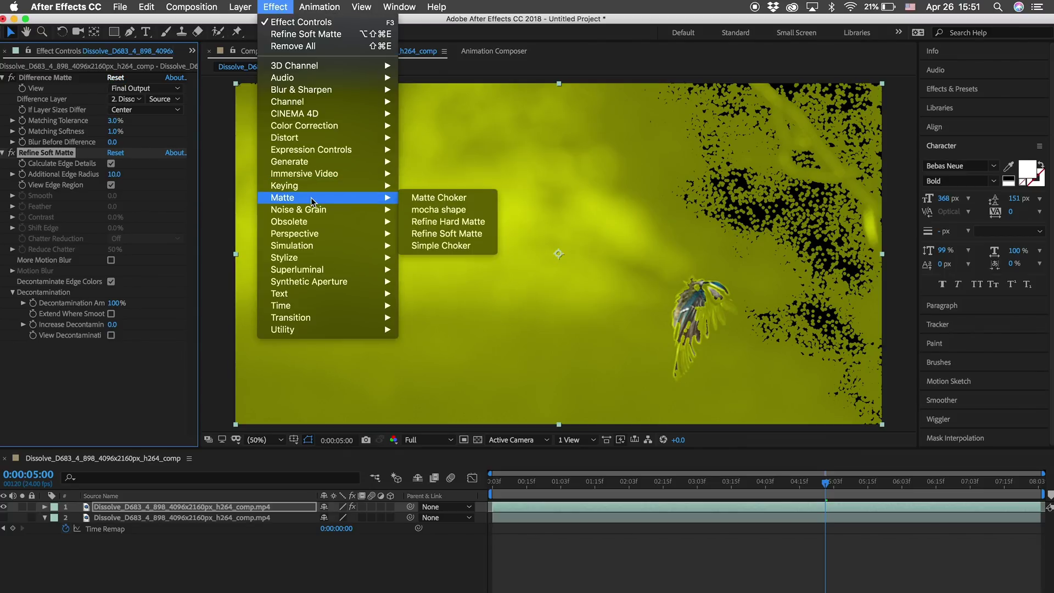
{"action": "left_click", "coordinate": [429, 246]}
{"action": "left_click_drag", "start_coordinate": [42, 345], "coordinate": [42, 156]}
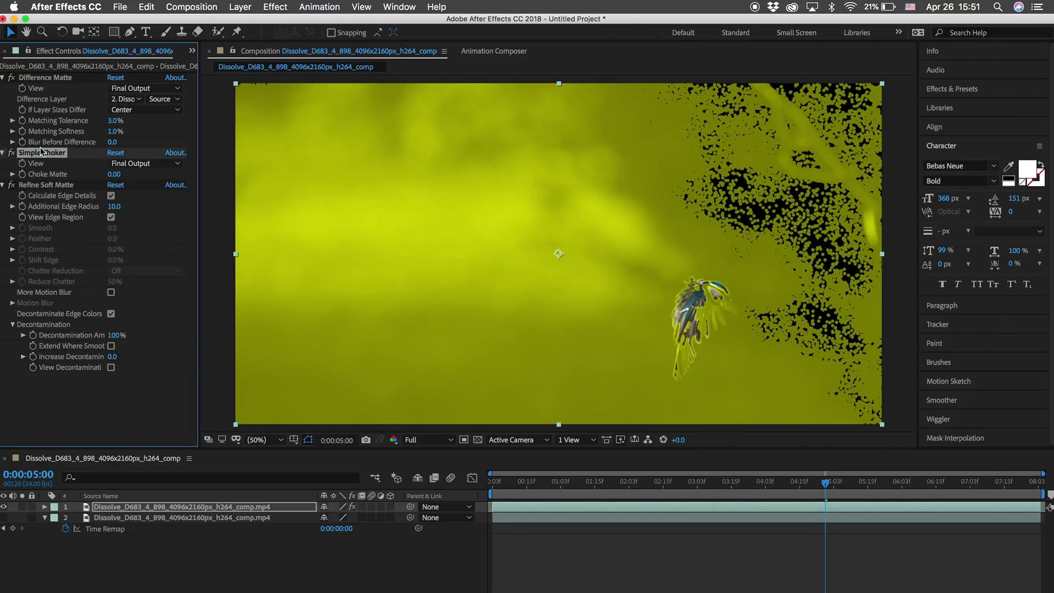
{"action": "left_click_drag", "start_coordinate": [119, 177], "coordinate": [124, 177]}
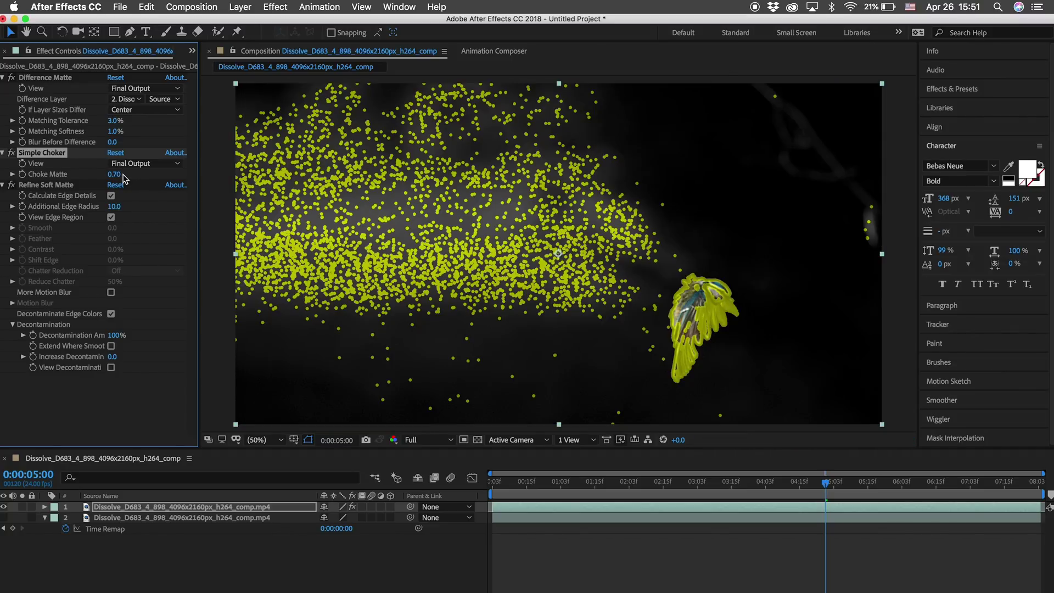
{"action": "left_click_drag", "start_coordinate": [123, 175], "coordinate": [123, 175]}
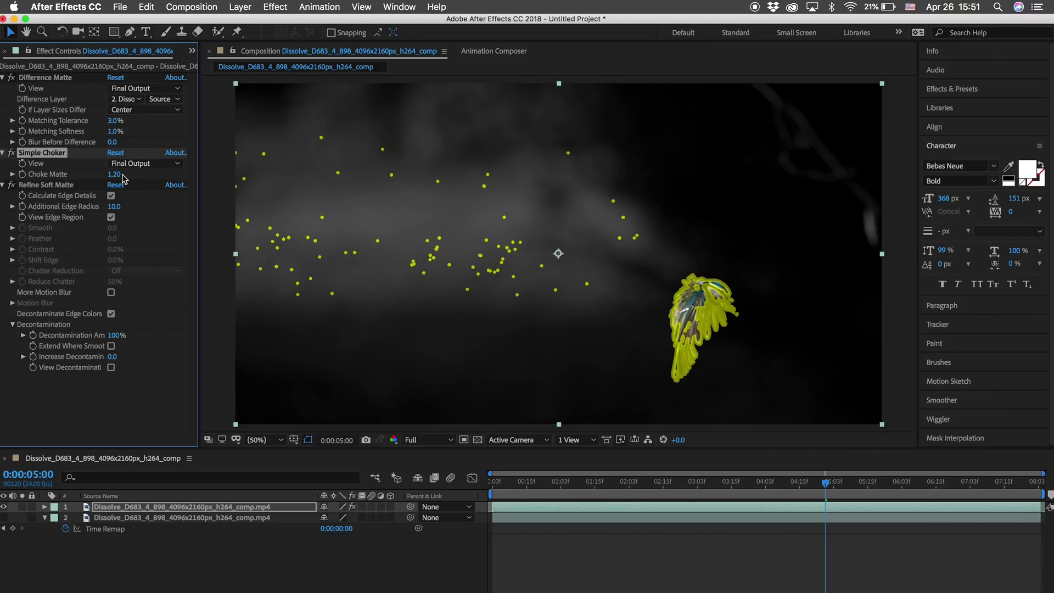
Turn off View Edge Region, raise Refine Soft Matte contrast to 15%, and review to 0:00:04:16
{"action": "left_click", "coordinate": [44, 187]}
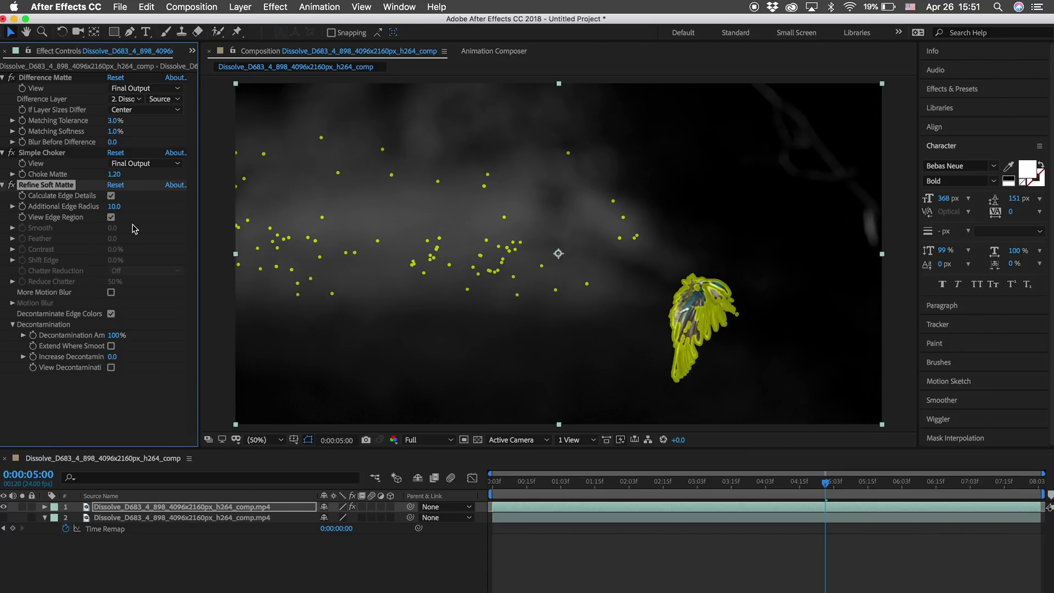
{"action": "left_click", "coordinate": [111, 218]}
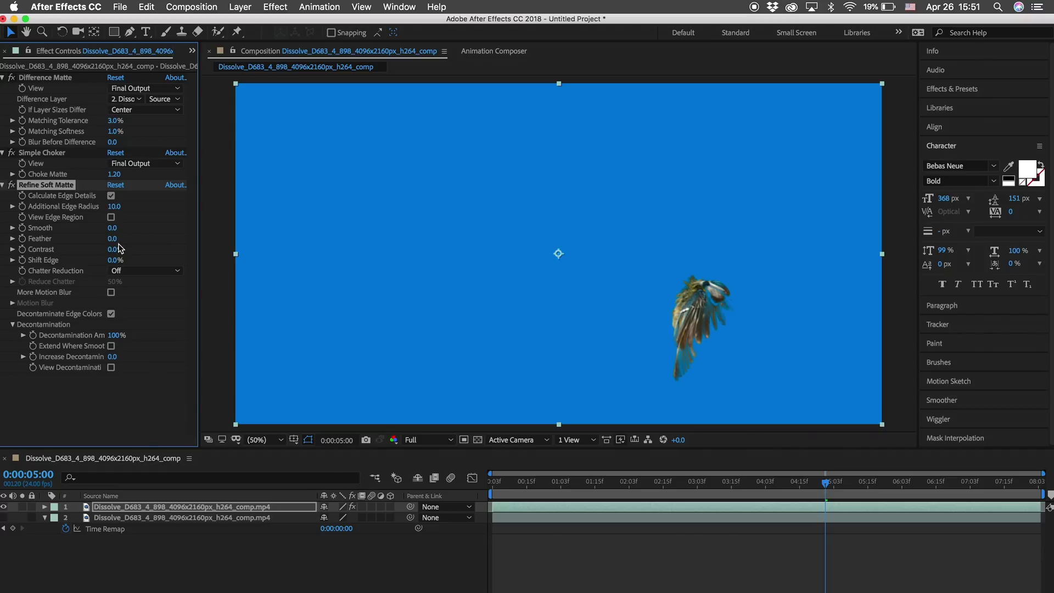
{"action": "mouse_move", "coordinate": [113, 251]}
{"action": "left_mouse_down"}
{"action": "mouse_move", "coordinate": [128, 252]}
{"action": "mouse_move", "coordinate": [113, 261]}
{"action": "mouse_move", "coordinate": [122, 261]}
{"action": "left_mouse_up"}
{"action": "left_click", "coordinate": [570, 482]}
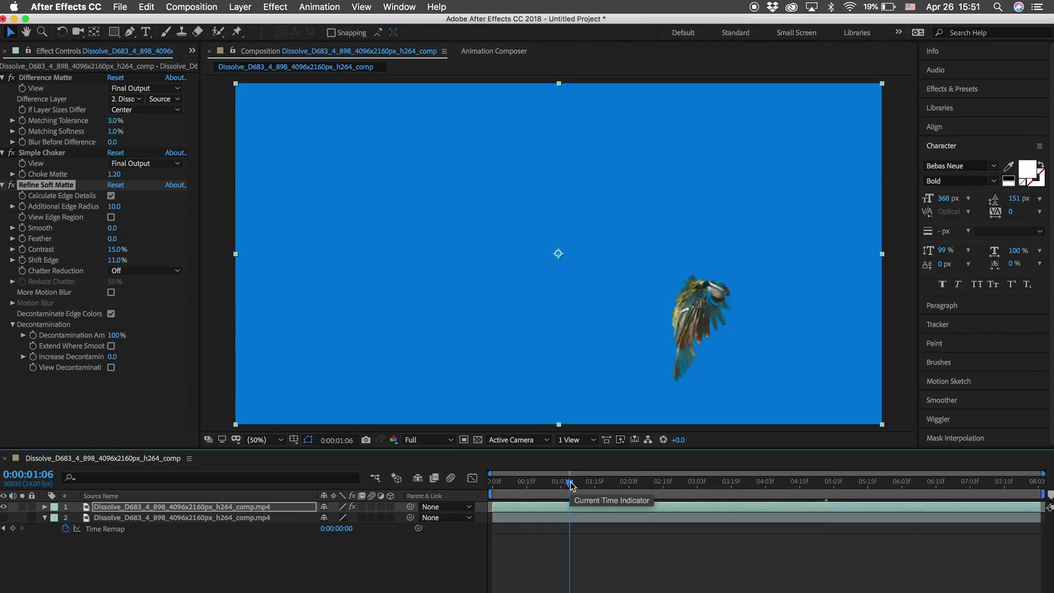
{"action": "left_click_drag", "start_coordinate": [571, 483], "coordinate": [803, 484]}
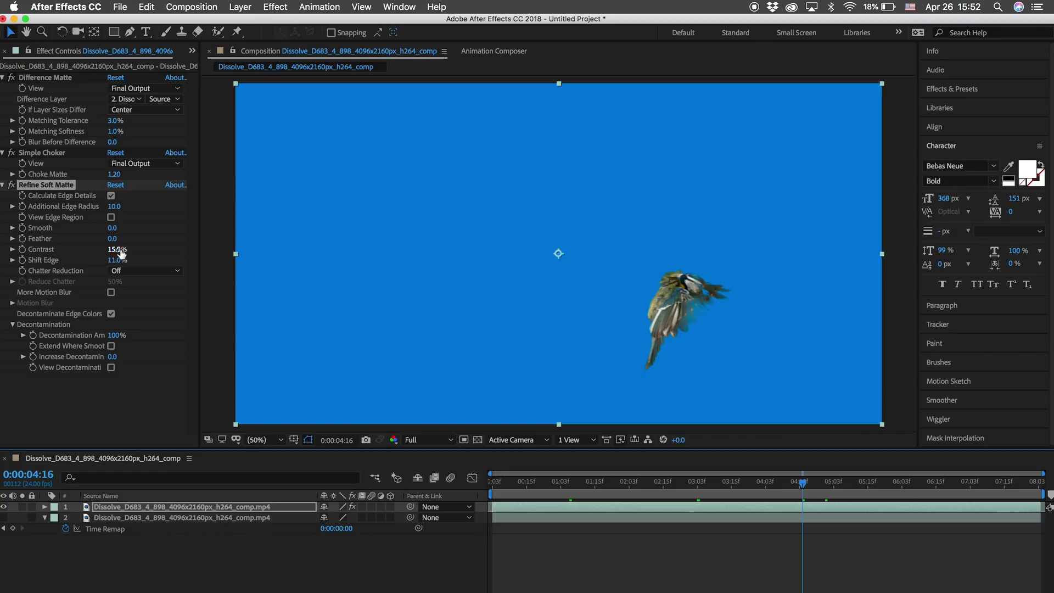
Keep Chatter Reduction set to Off and show the background layer behind the bird
{"action": "left_click", "coordinate": [157, 273]}
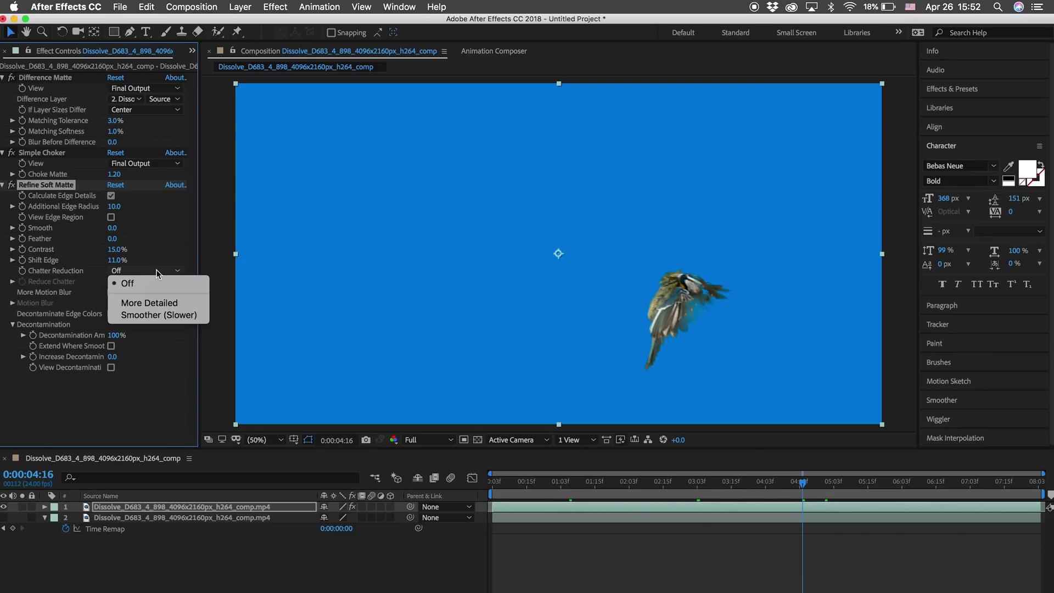
{"action": "left_click", "coordinate": [135, 304]}
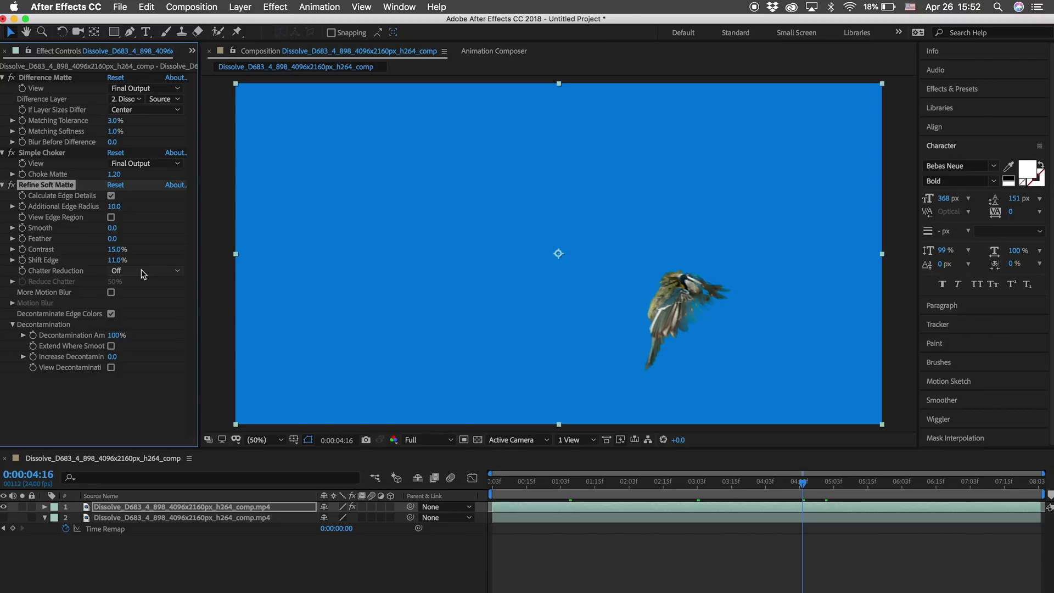
{"action": "left_click", "coordinate": [141, 269]}
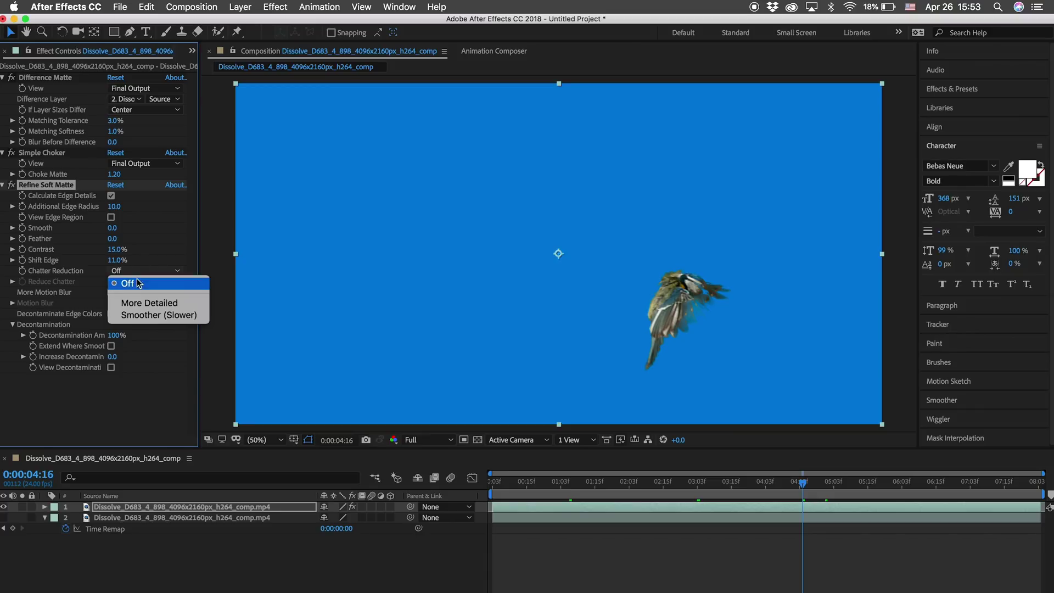
{"action": "left_click", "coordinate": [142, 277]}
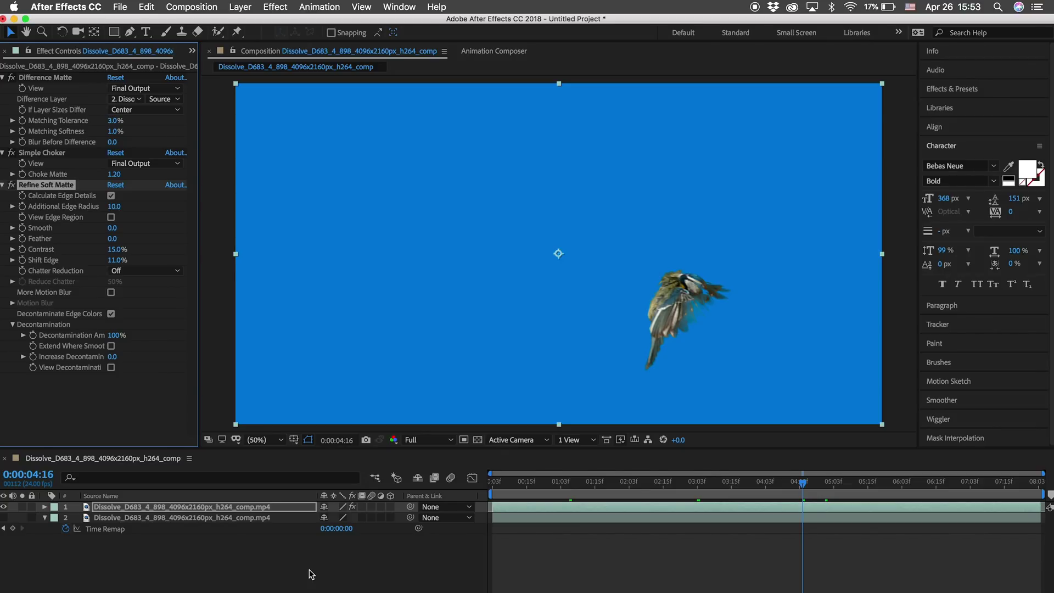
{"action": "left_click", "coordinate": [4, 518]}
Review the composite up to 0:00:04:15, then duplicate the top matted bird layer
{"action": "left_click", "coordinate": [572, 486]}
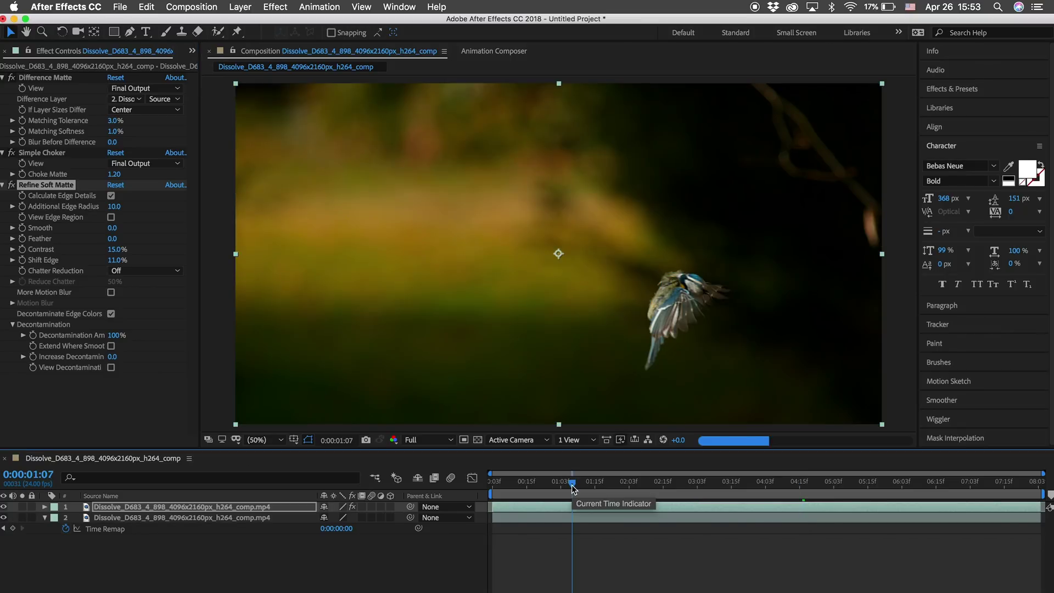
{"action": "left_click_drag", "start_coordinate": [572, 486], "coordinate": [751, 487]}
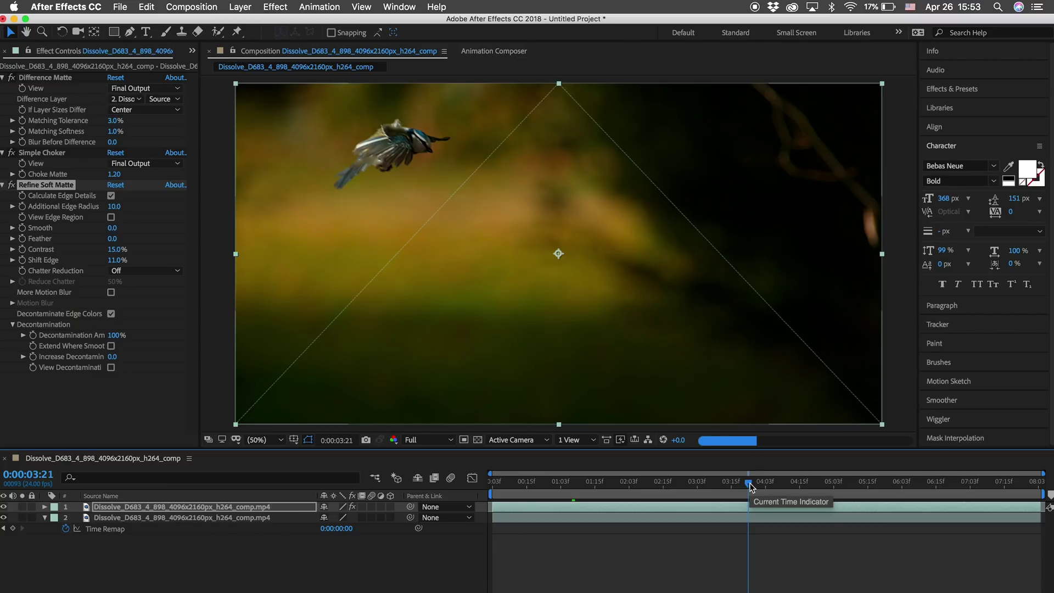
{"action": "left_click", "coordinate": [665, 513]}
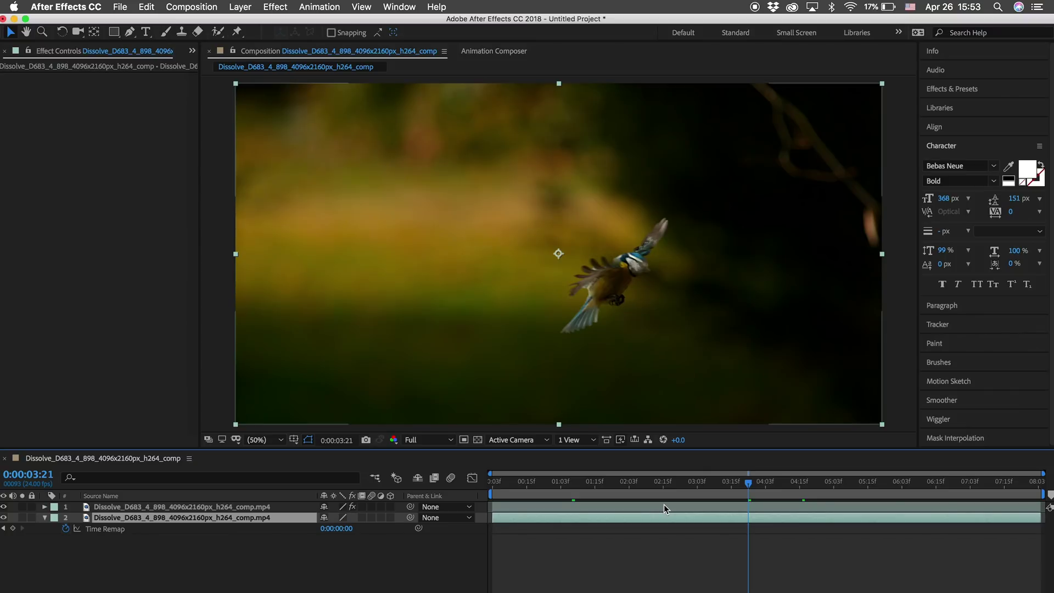
{"action": "left_click_drag", "start_coordinate": [796, 481], "coordinate": [800, 482]}
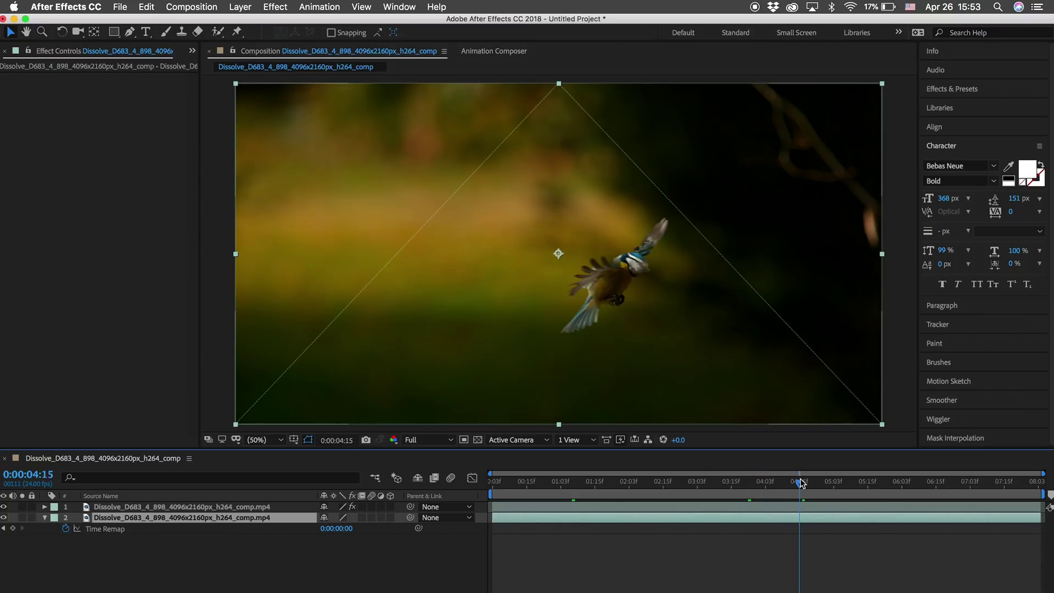
{"action": "left_click", "coordinate": [614, 507]}
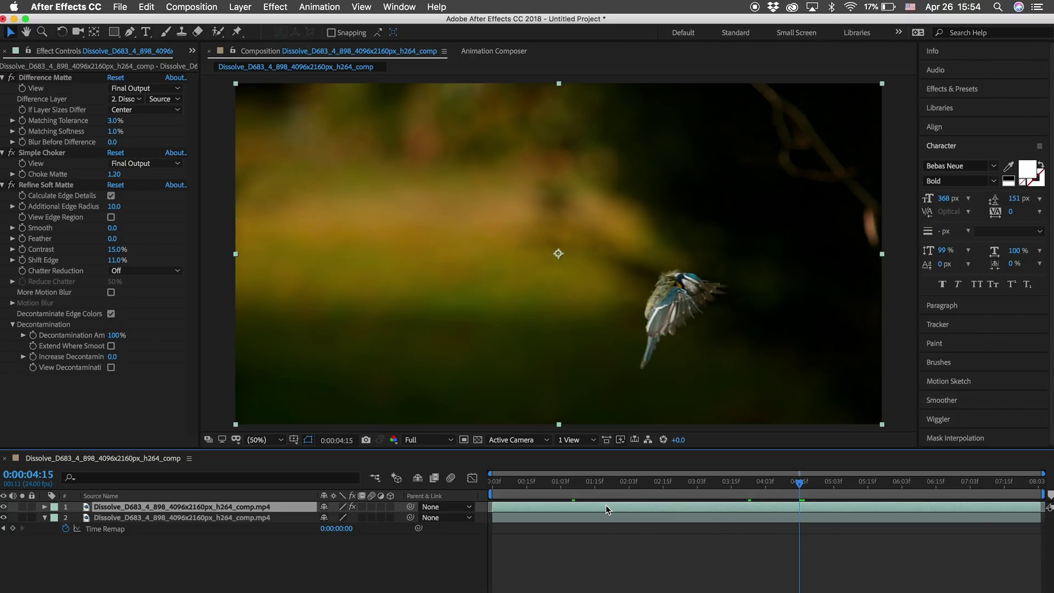
{"action": "key", "text": "super+d"}
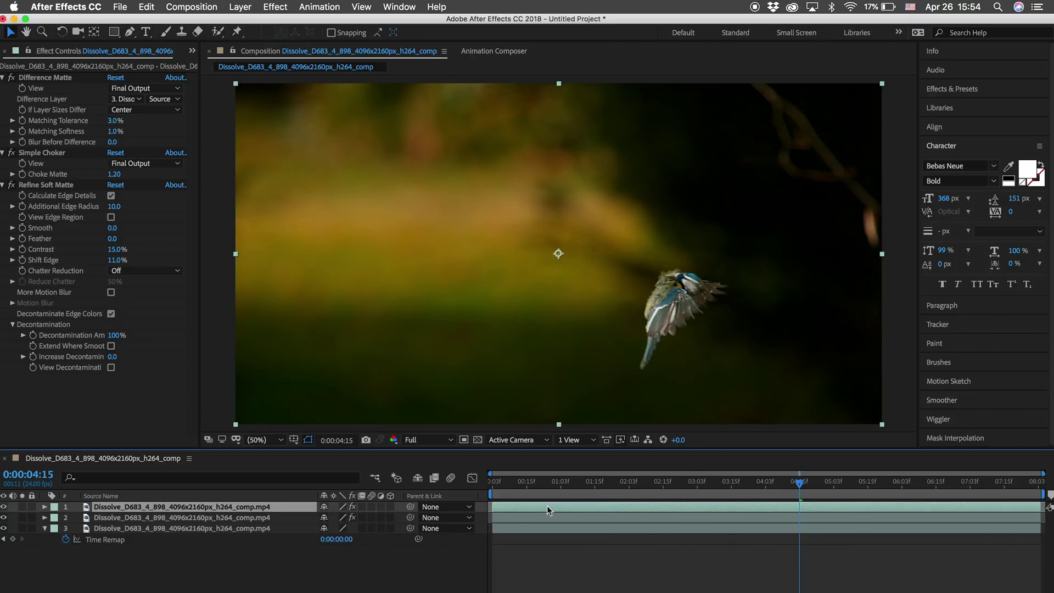
Delay the top bird copy's start, then scrub from 0:00:01:12 to 0:00:02:16 to check the offset
{"action": "left_click_drag", "start_coordinate": [530, 505], "coordinate": [570, 506]}
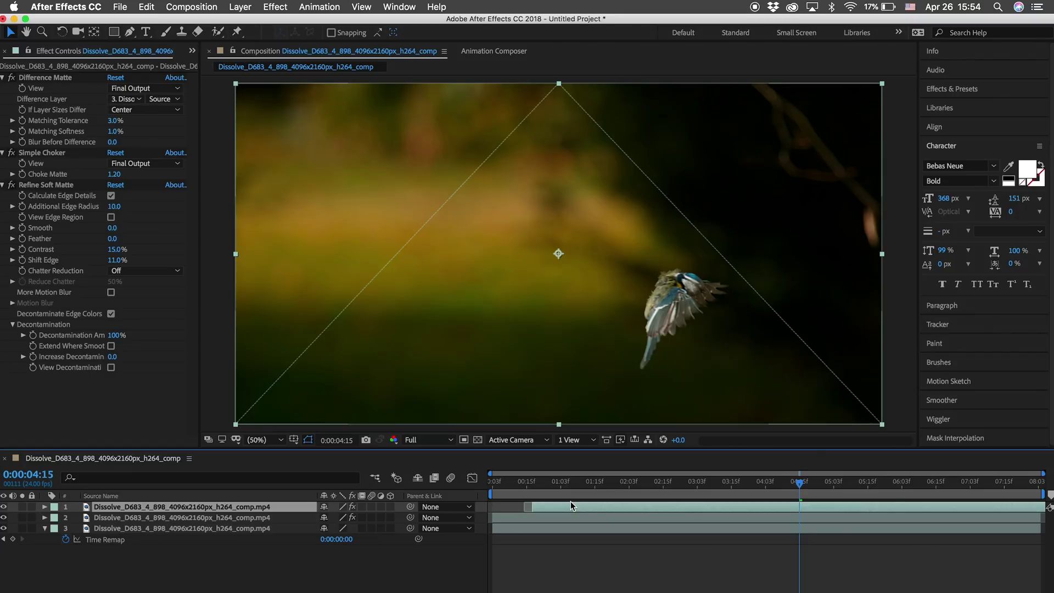
{"action": "left_click_drag", "start_coordinate": [571, 502], "coordinate": [571, 502]}
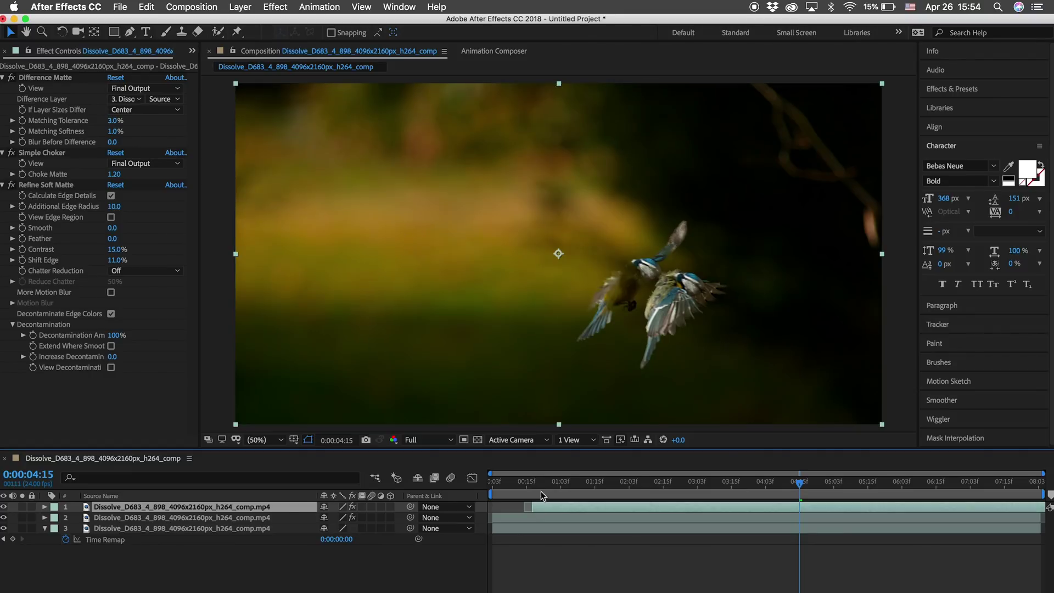
{"action": "left_click_drag", "start_coordinate": [553, 505], "coordinate": [558, 506]}
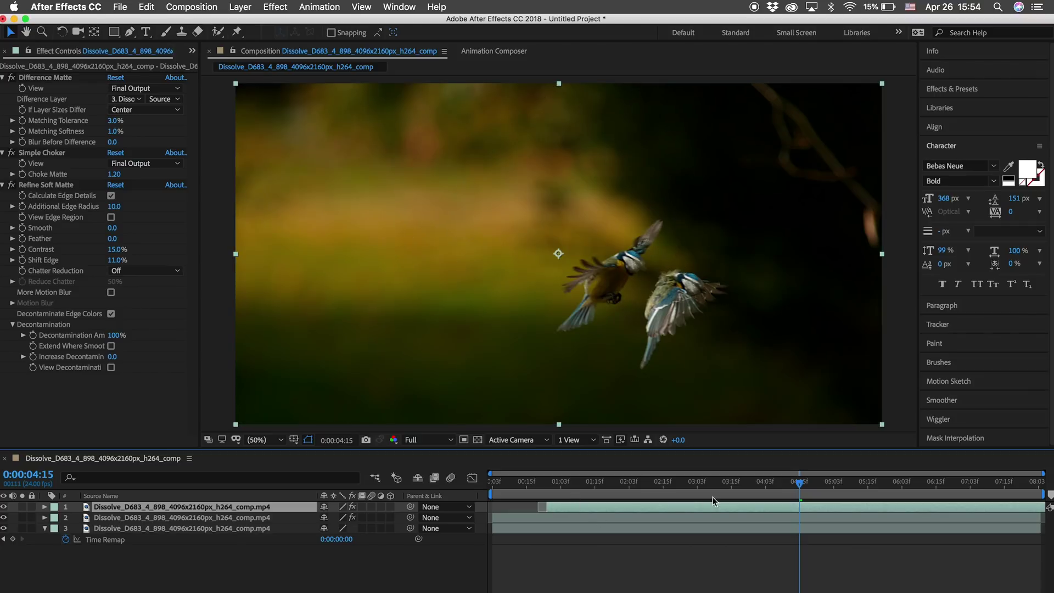
{"action": "left_click", "coordinate": [587, 483]}
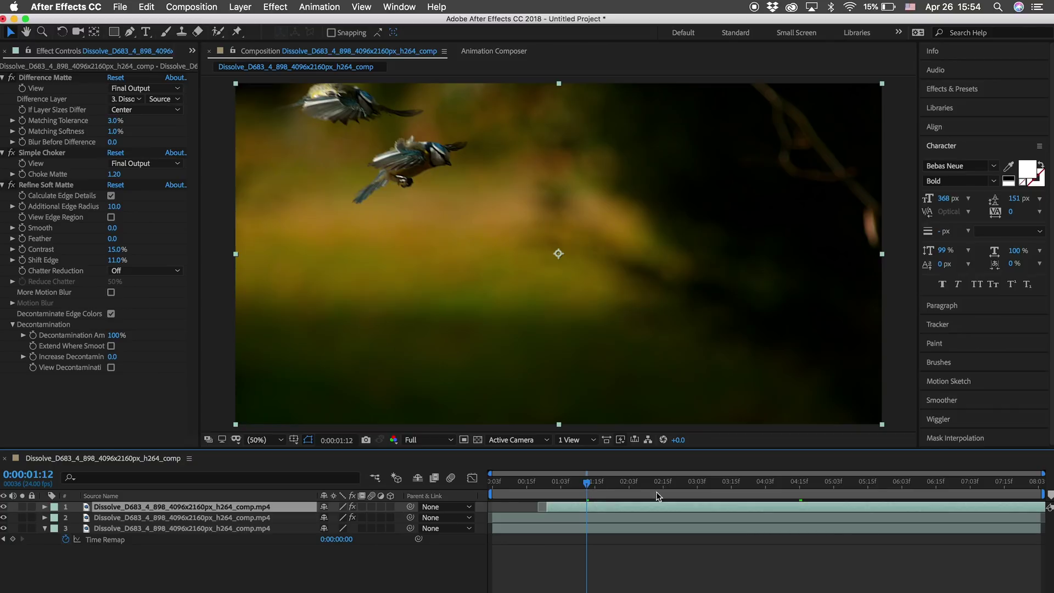
{"action": "left_click_drag", "start_coordinate": [621, 483], "coordinate": [666, 482]}
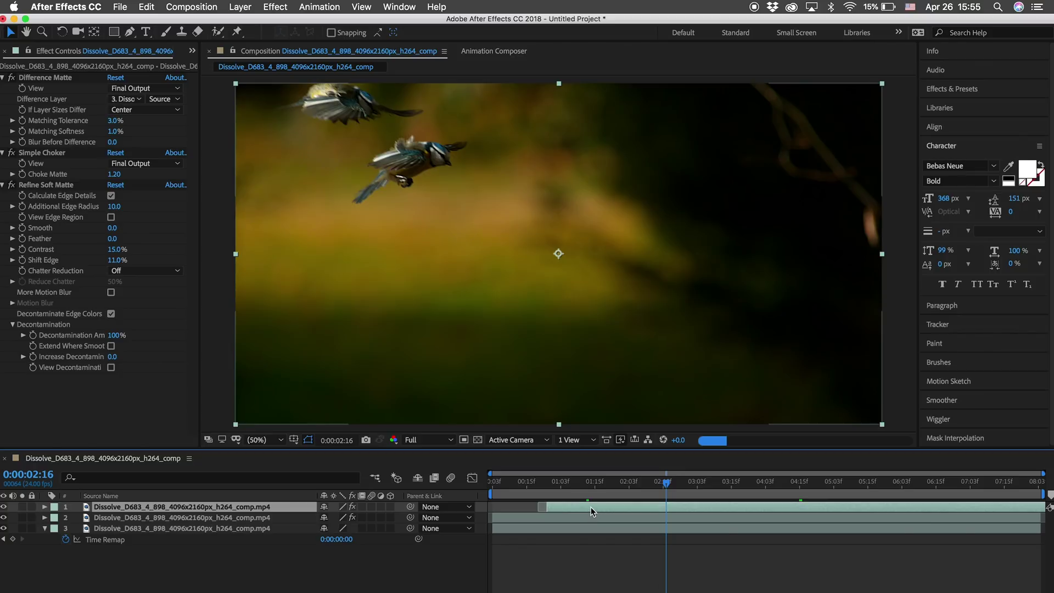
Add three more bird copies with Cmd+D, starting each newer copy later, and scrub to 0:00:03:22
{"action": "key", "text": "super+d"}
{"action": "left_click_drag", "start_coordinate": [588, 506], "coordinate": [635, 509]}
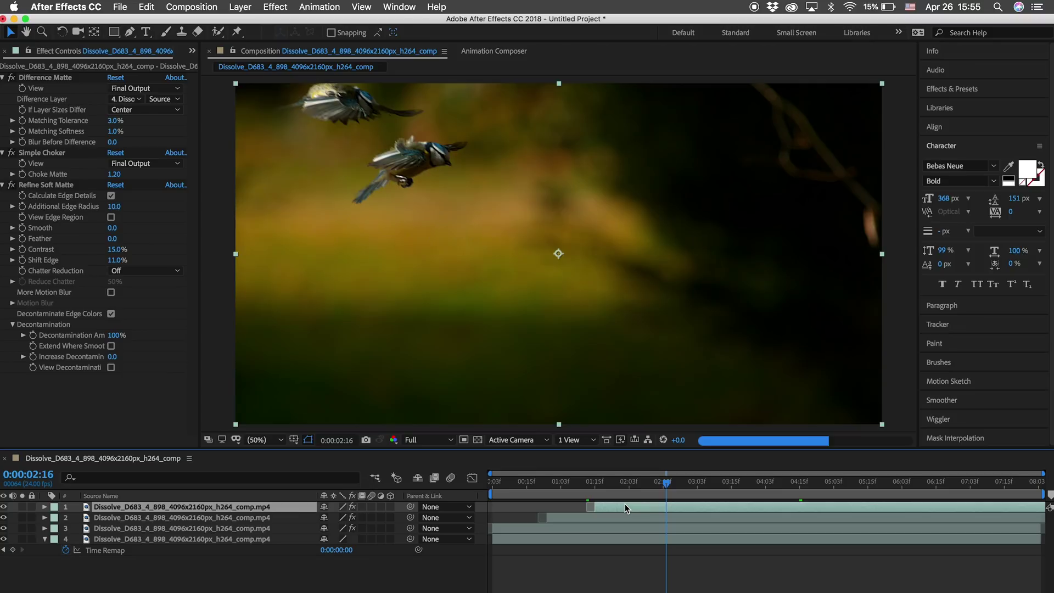
{"action": "key", "text": "super+d"}
{"action": "left_click_drag", "start_coordinate": [621, 505], "coordinate": [726, 506]}
{"action": "key", "text": "super+d"}
{"action": "left_click", "coordinate": [753, 482]}
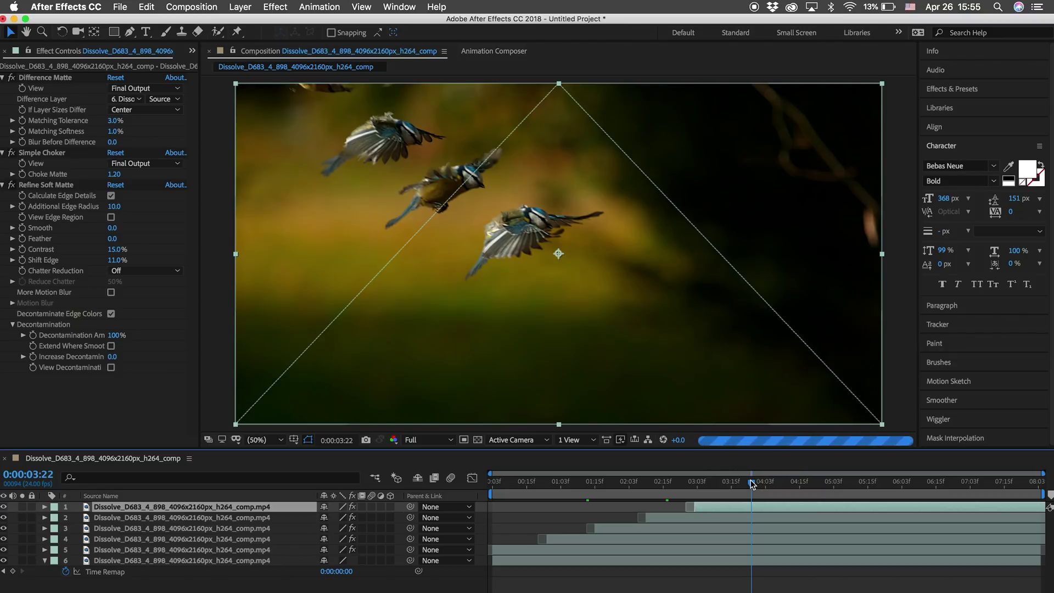
{"action": "left_click", "coordinate": [729, 506]}
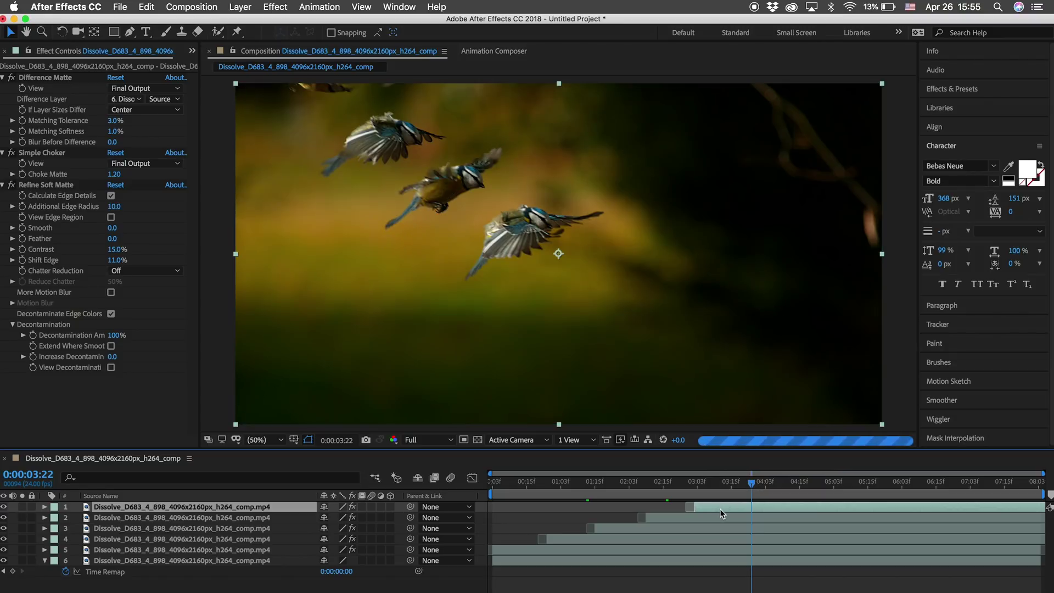
Select the five bird copies and set their label colour to Peach
{"action": "left_click", "coordinate": [668, 548], "text": "shift"}
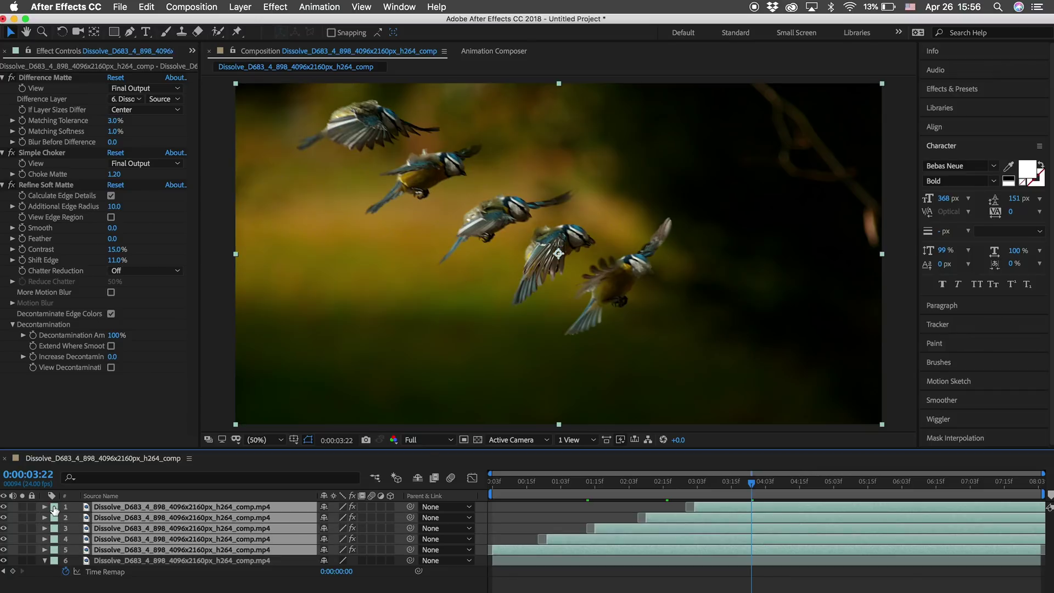
{"action": "left_click", "coordinate": [54, 506]}
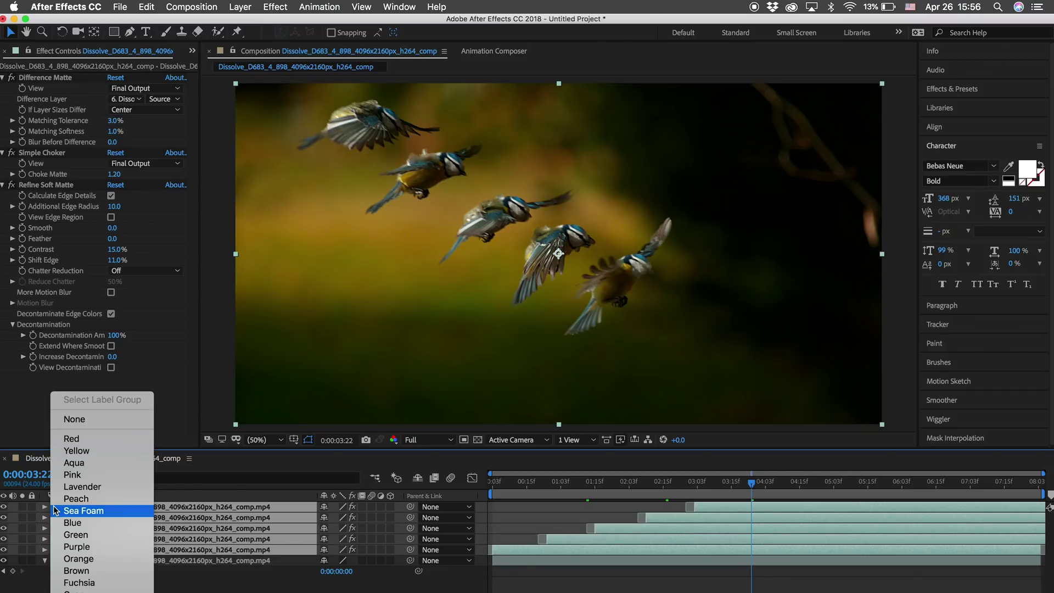
{"action": "left_click", "coordinate": [82, 498]}
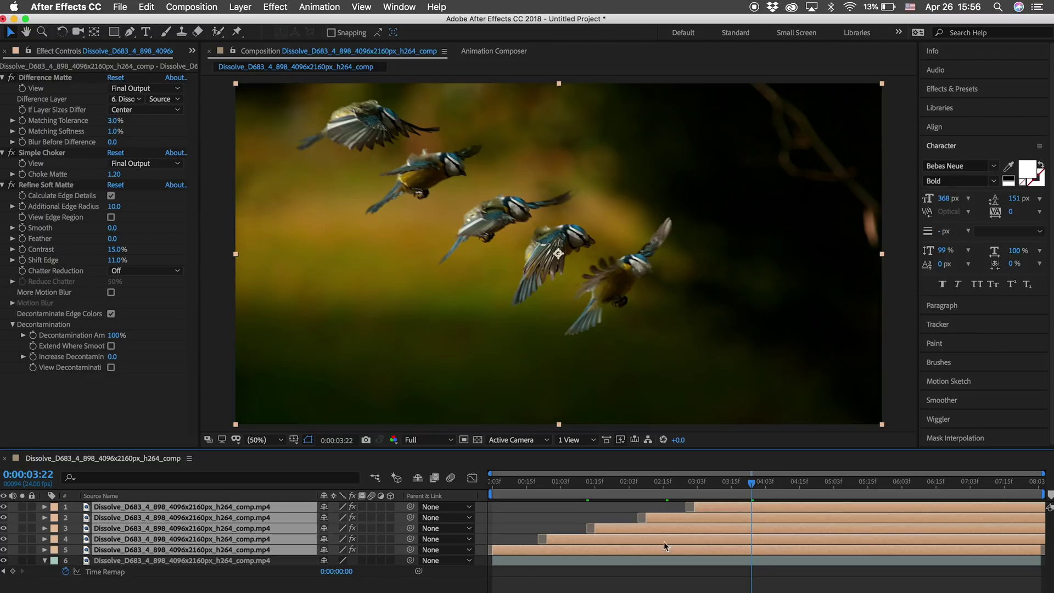
Duplicate the five copies, keep the new set at the top, and label it Sea Foam
{"action": "key", "text": "super+d"}
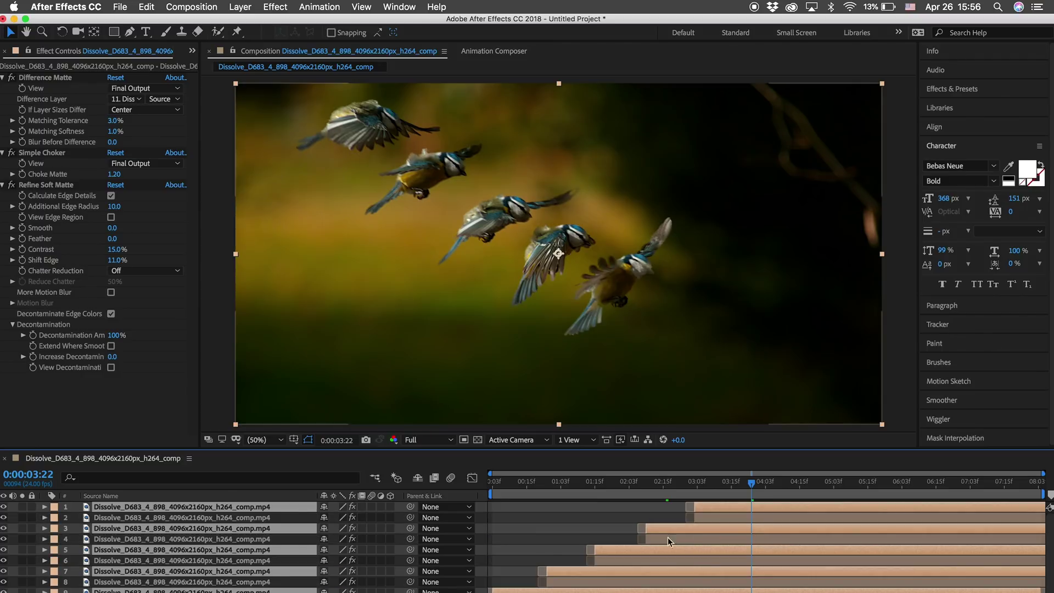
{"action": "left_click_drag", "start_coordinate": [190, 551], "coordinate": [192, 504]}
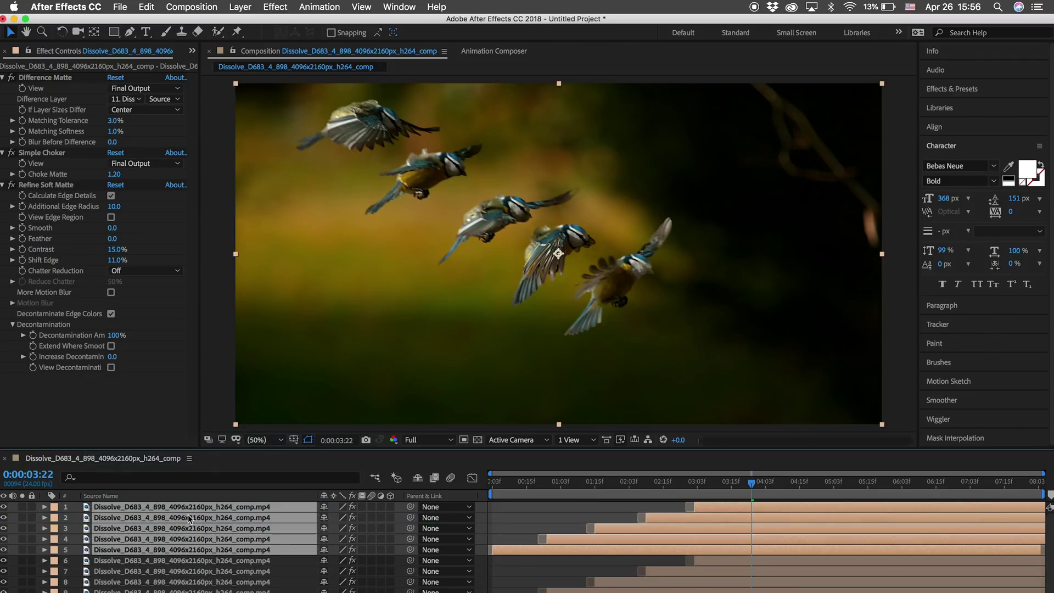
{"action": "left_click", "coordinate": [56, 509]}
{"action": "left_click", "coordinate": [63, 512]}
Lower the green copies from Position Y 1080 to about 1779, then scrub to check both flocks
{"action": "key", "text": "p"}
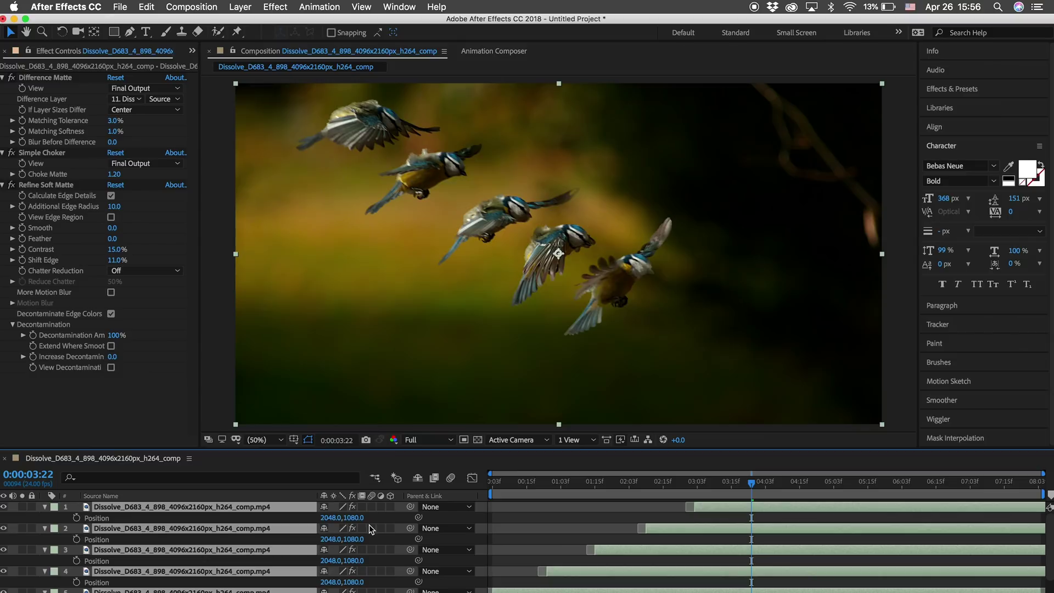
{"action": "left_click_drag", "start_coordinate": [354, 517], "coordinate": [566, 506]}
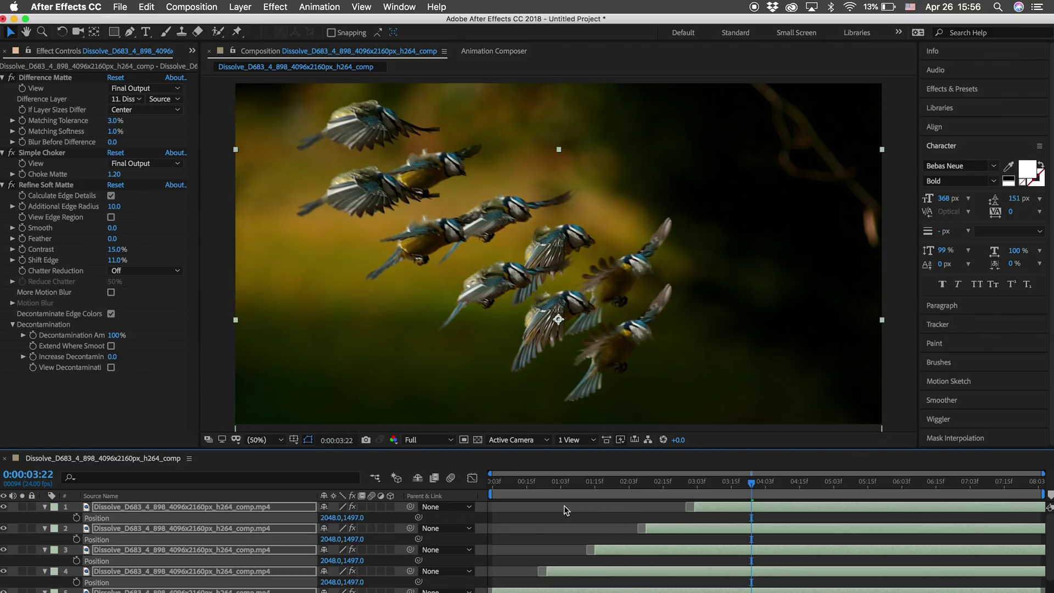
{"action": "left_click_drag", "start_coordinate": [412, 511], "coordinate": [530, 520]}
{"action": "left_click_drag", "start_coordinate": [793, 481], "coordinate": [819, 481]}
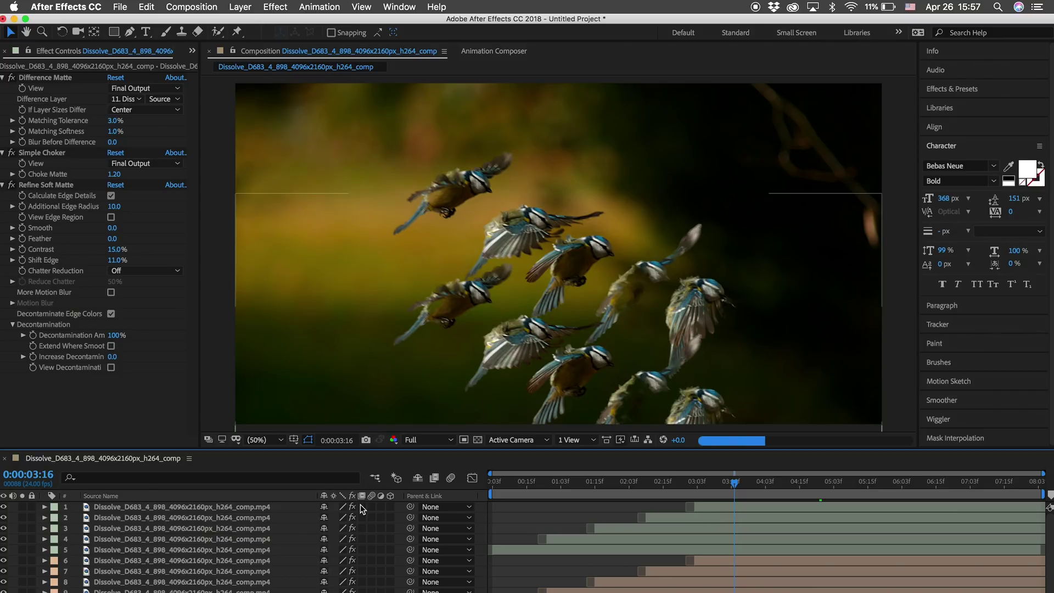
{"action": "left_click", "coordinate": [264, 507]}
Enable 3D on the five green copies and set their Position to 2048, 1547, -1012
{"action": "left_click", "coordinate": [163, 551], "text": "shift"}
{"action": "left_click", "coordinate": [390, 506]}
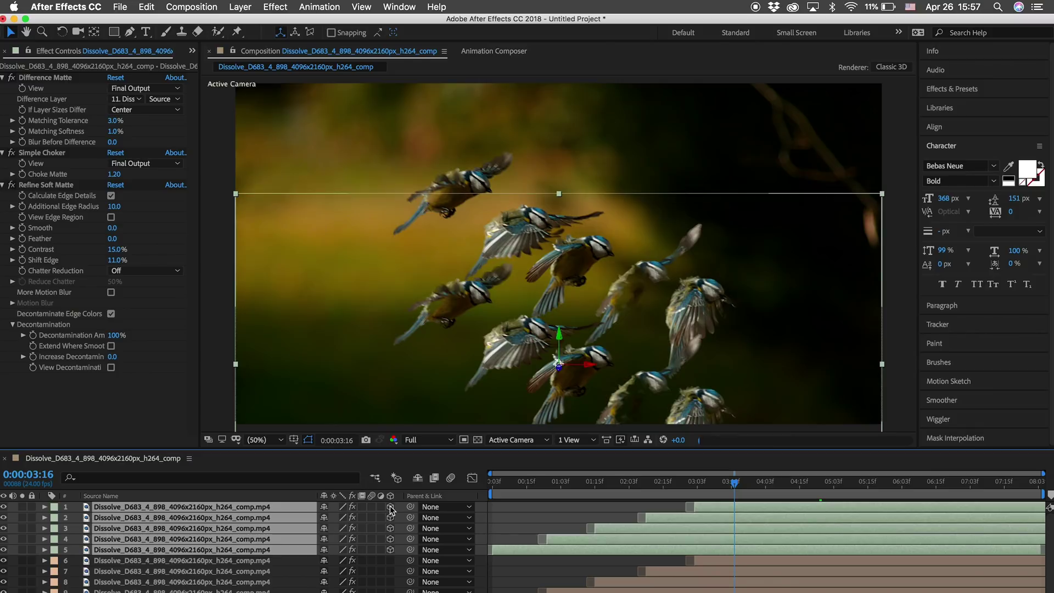
{"action": "key", "text": "p"}
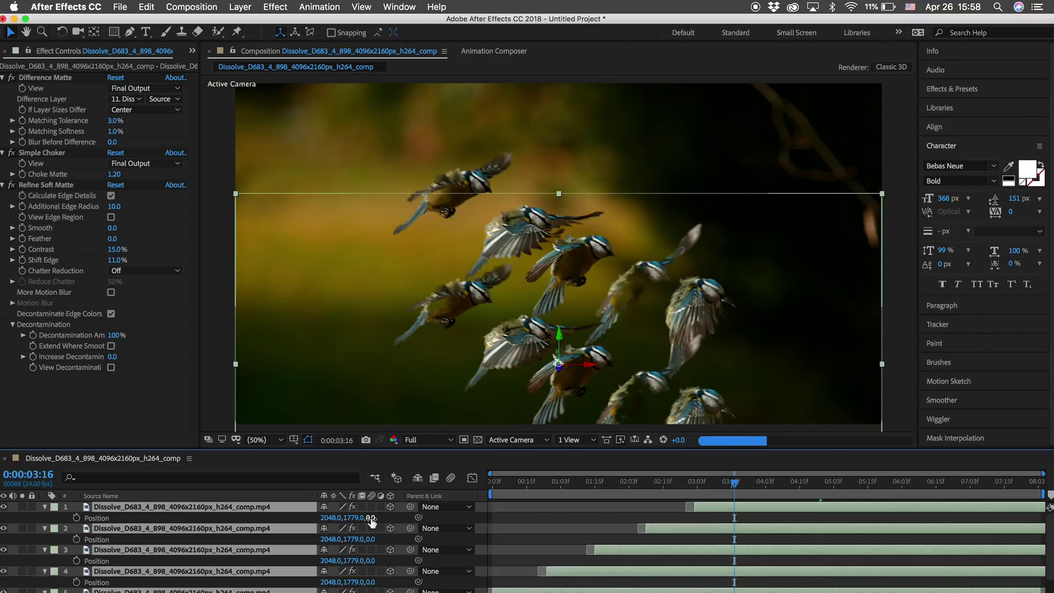
{"action": "left_click_drag", "start_coordinate": [371, 536], "coordinate": [97, 516]}
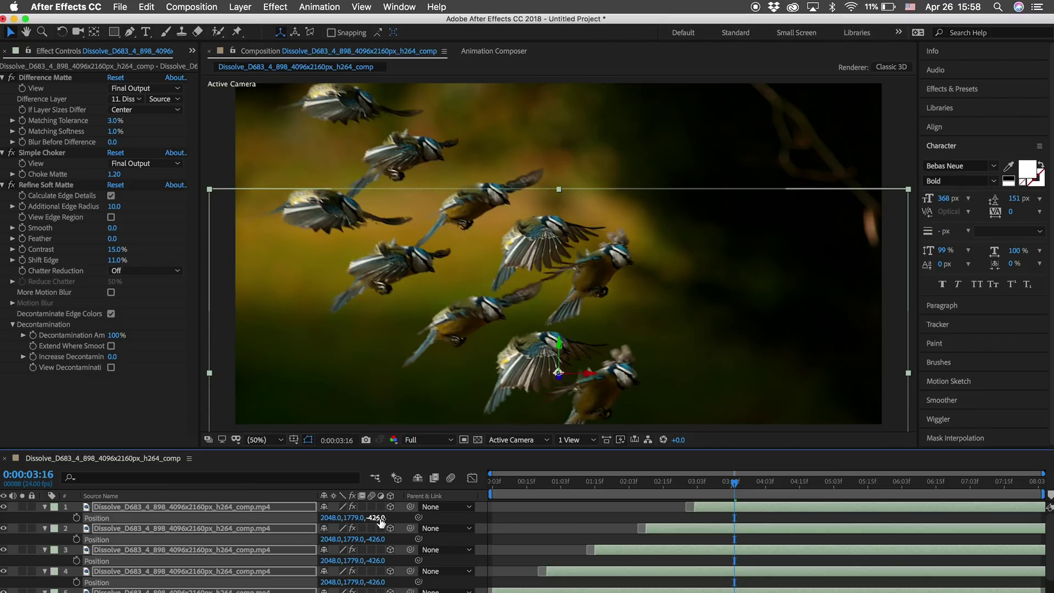
{"action": "mouse_move", "coordinate": [558, 345]}
{"action": "left_mouse_down"}
{"action": "mouse_move", "coordinate": [559, 285]}
{"action": "mouse_move", "coordinate": [559, 341]}
{"action": "left_mouse_up"}
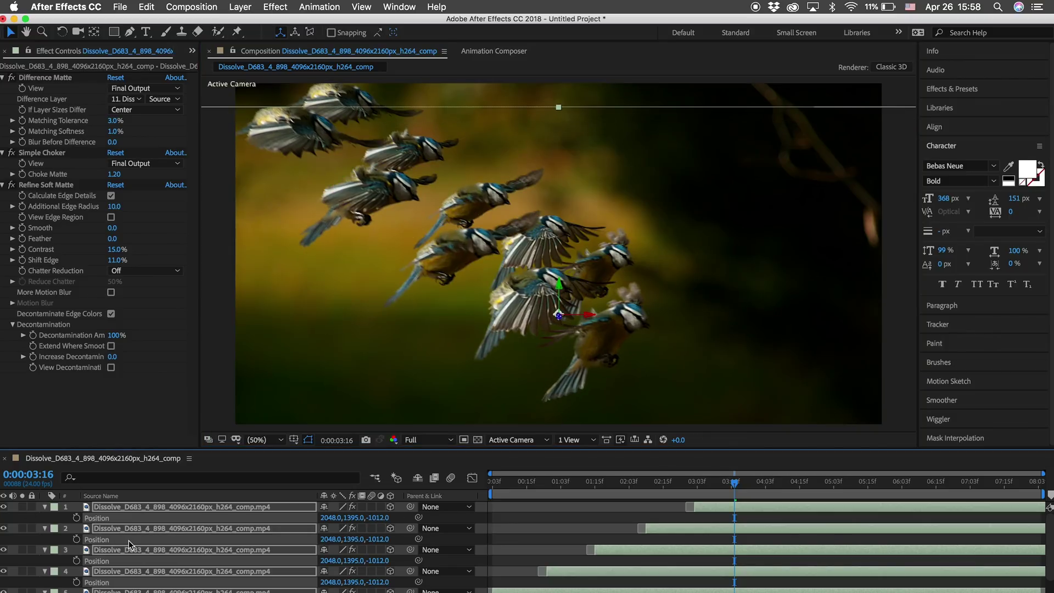
{"action": "left_click_drag", "start_coordinate": [555, 313], "coordinate": [559, 345]}
{"action": "left_click", "coordinate": [383, 519]}
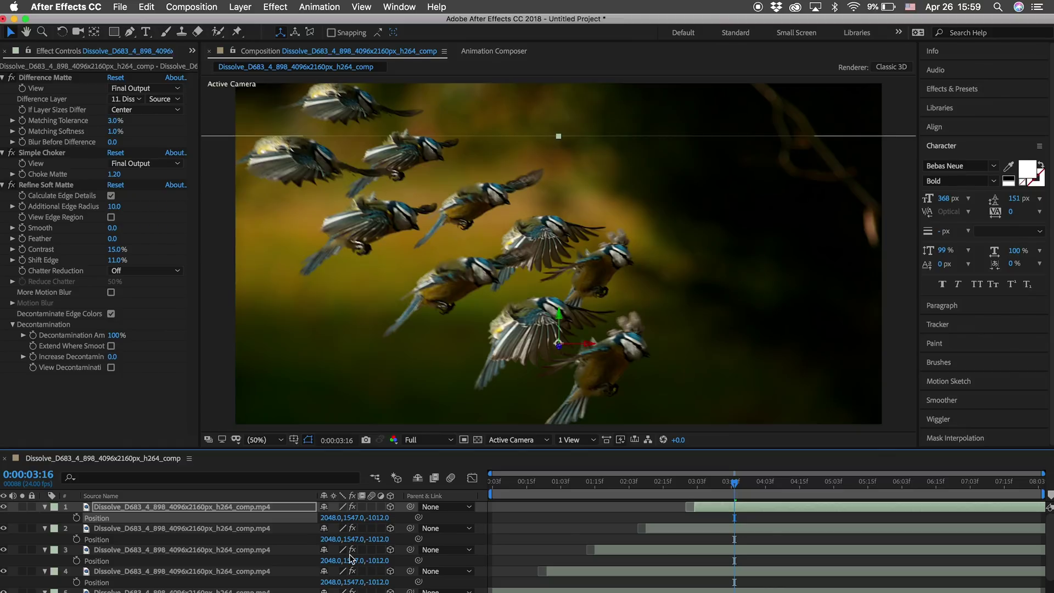
Select the top bird copy alone and browse the Layer menu for a new layer
{"action": "left_click", "coordinate": [226, 507]}
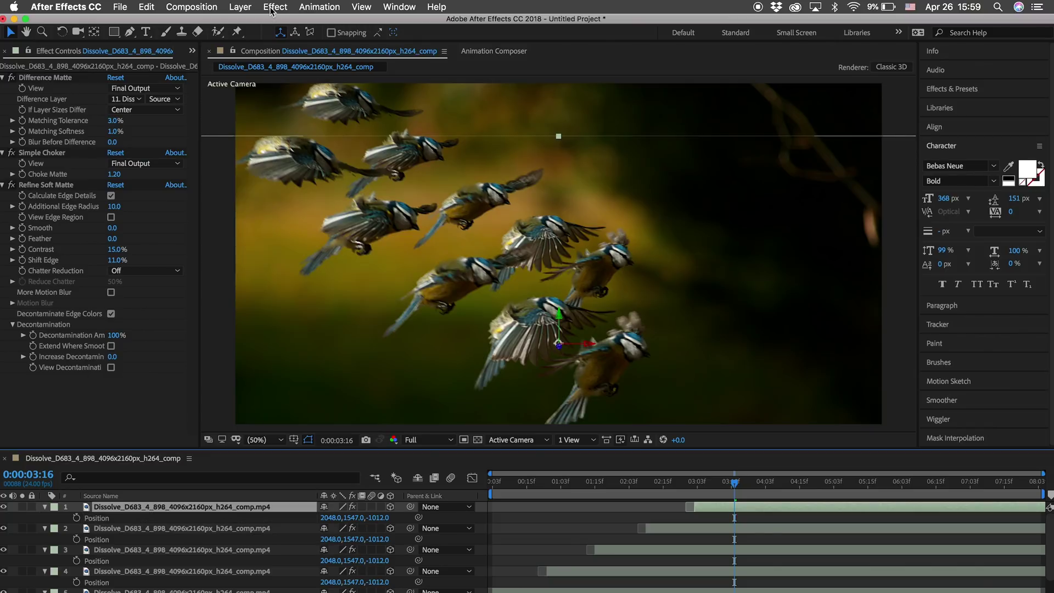
{"action": "left_click", "coordinate": [273, 7]}
{"action": "mouse_move", "coordinate": [241, 6]}
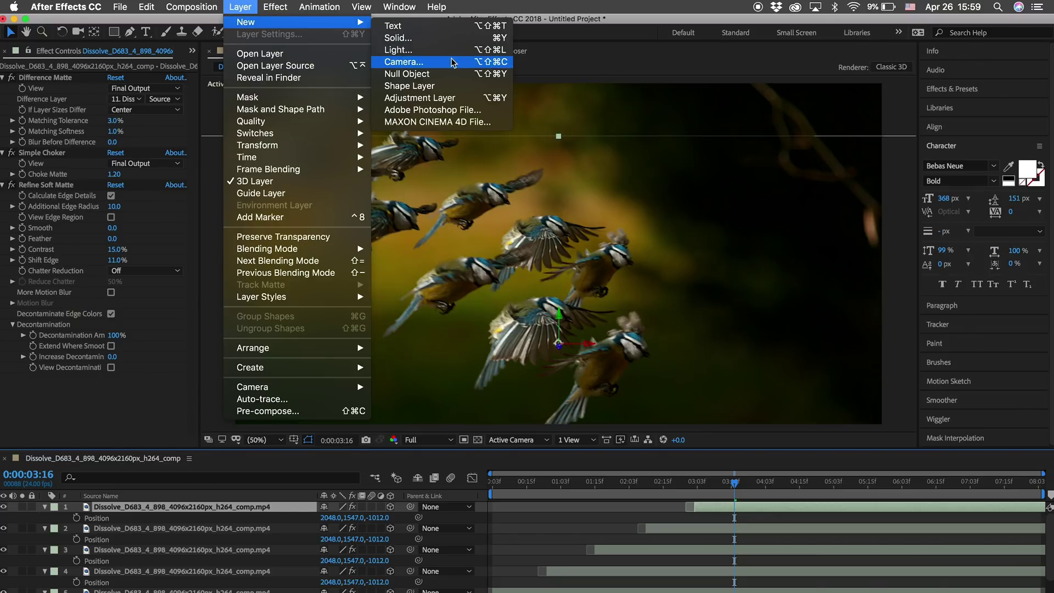
Add Camera 1 with its default settings and reveal its Position property
{"action": "left_click", "coordinate": [451, 60]}
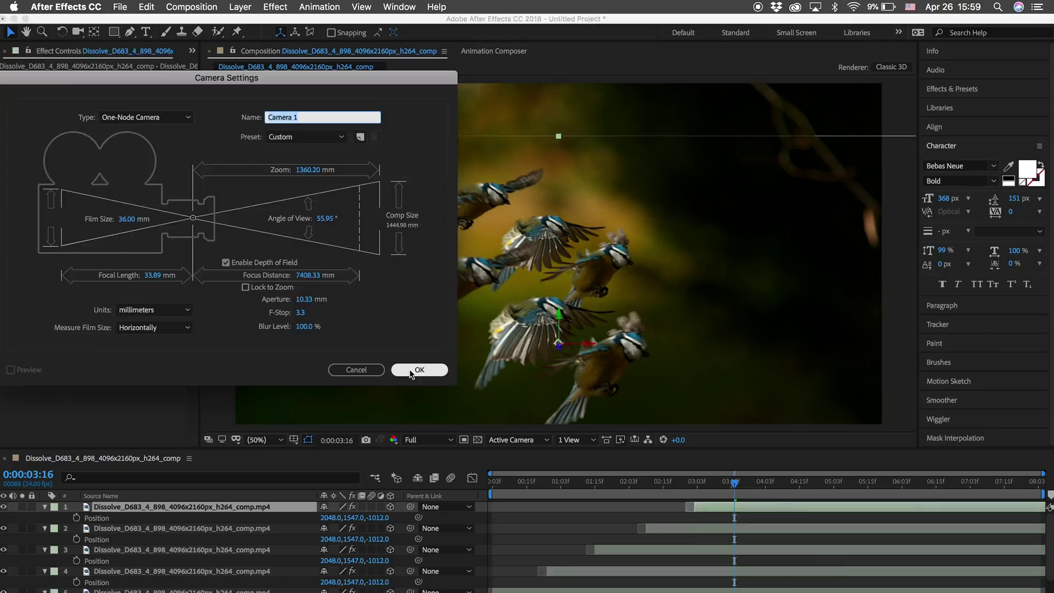
{"action": "left_click", "coordinate": [412, 371]}
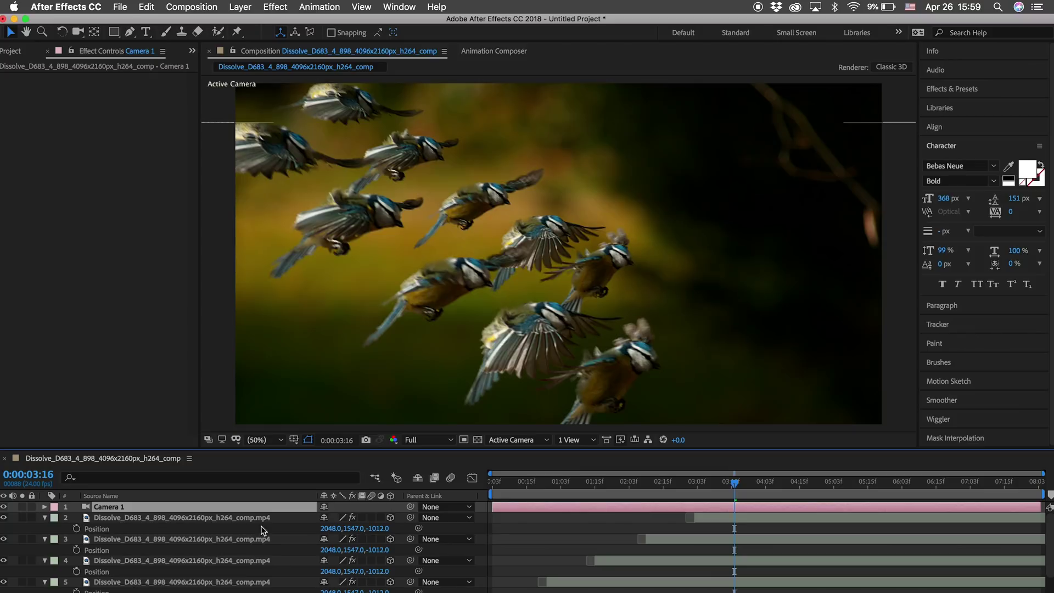
{"action": "left_click", "coordinate": [45, 507]}
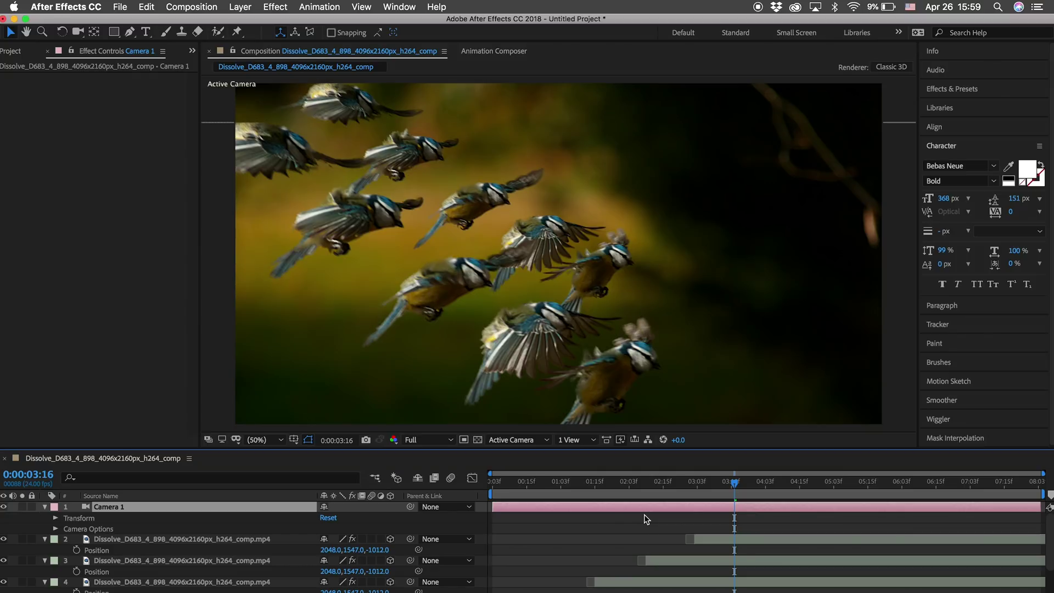
{"action": "key", "text": "p"}
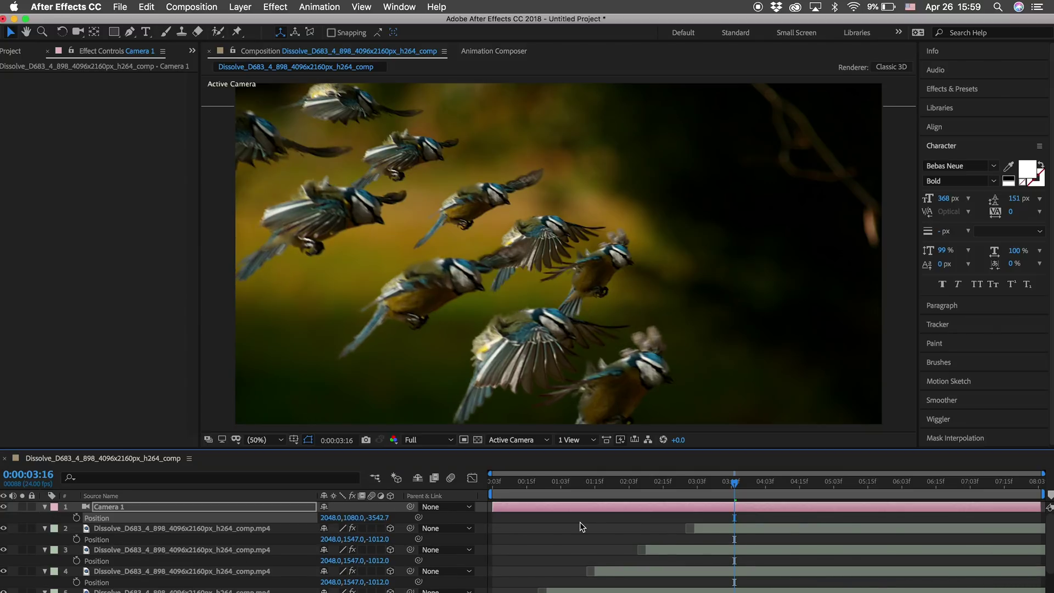
Reposition Camera 1 to reframe the bird flock
{"action": "key", "text": "c"}
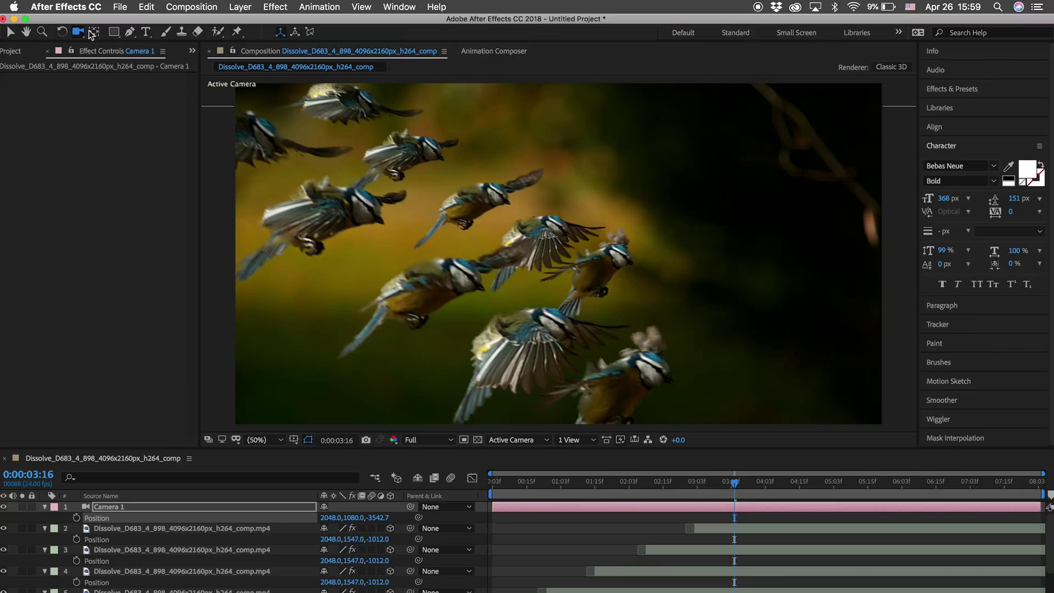
{"action": "left_click", "coordinate": [569, 229]}
{"action": "left_click_drag", "start_coordinate": [569, 228], "coordinate": [611, 241]}
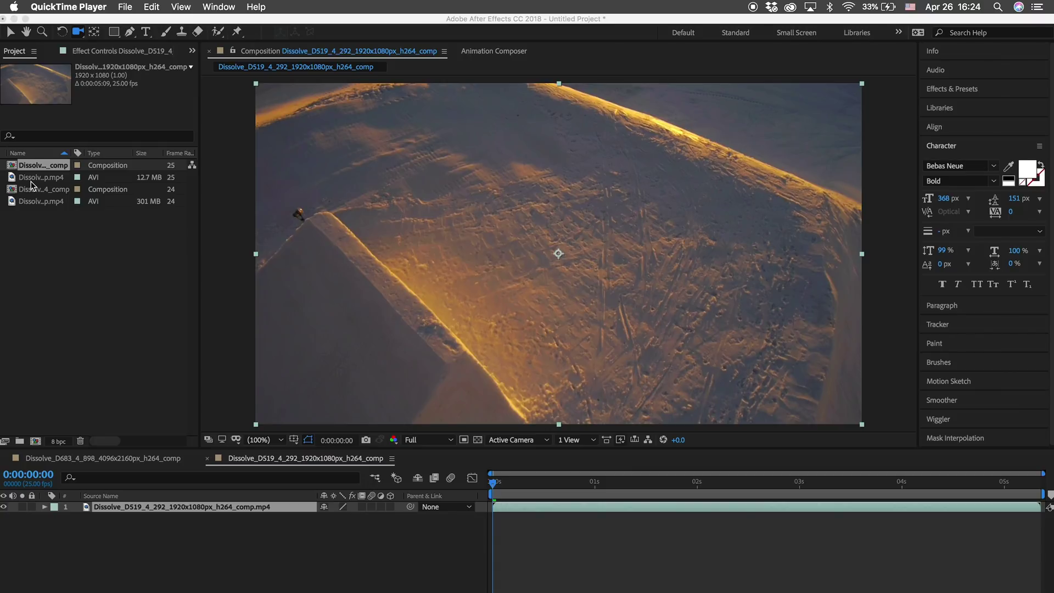
Preview the skier clip, stop playback, and park on the mid-jump frame at 0:00:01:19
{"action": "left_click", "coordinate": [514, 506]}
{"action": "key", "text": "space"}
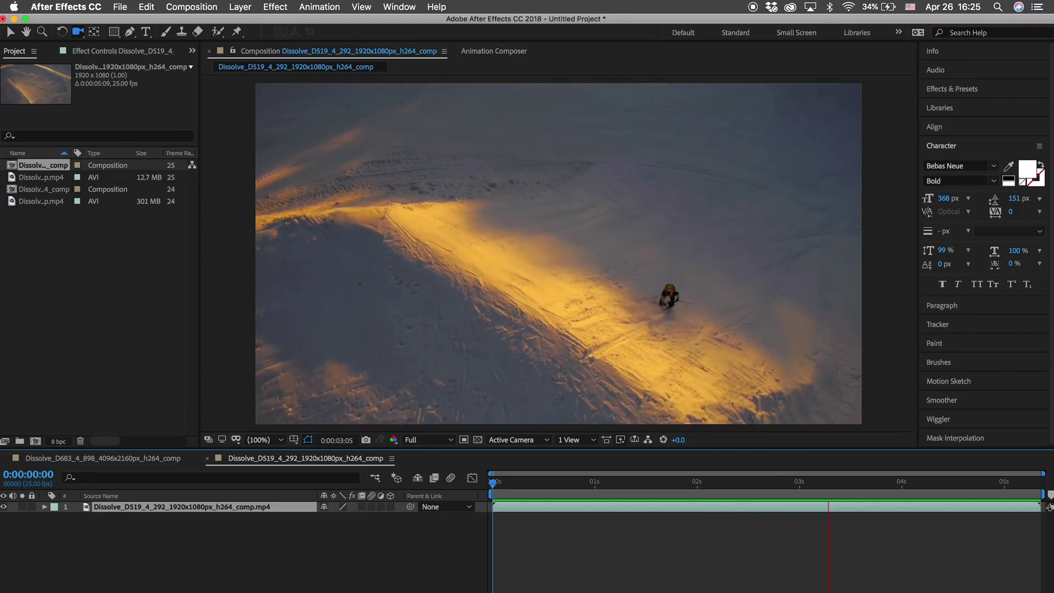
{"action": "left_click", "coordinate": [497, 511]}
{"action": "left_click_drag", "start_coordinate": [505, 490], "coordinate": [675, 464]}
Using the Pen tool, trace from the ski tip along the left ski, ski tails and skier's right side
{"action": "left_click", "coordinate": [129, 31]}
{"action": "left_click", "coordinate": [410, 162]}
{"action": "left_click", "coordinate": [427, 214]}
{"action": "left_click", "coordinate": [409, 228]}
{"action": "left_click", "coordinate": [411, 242]}
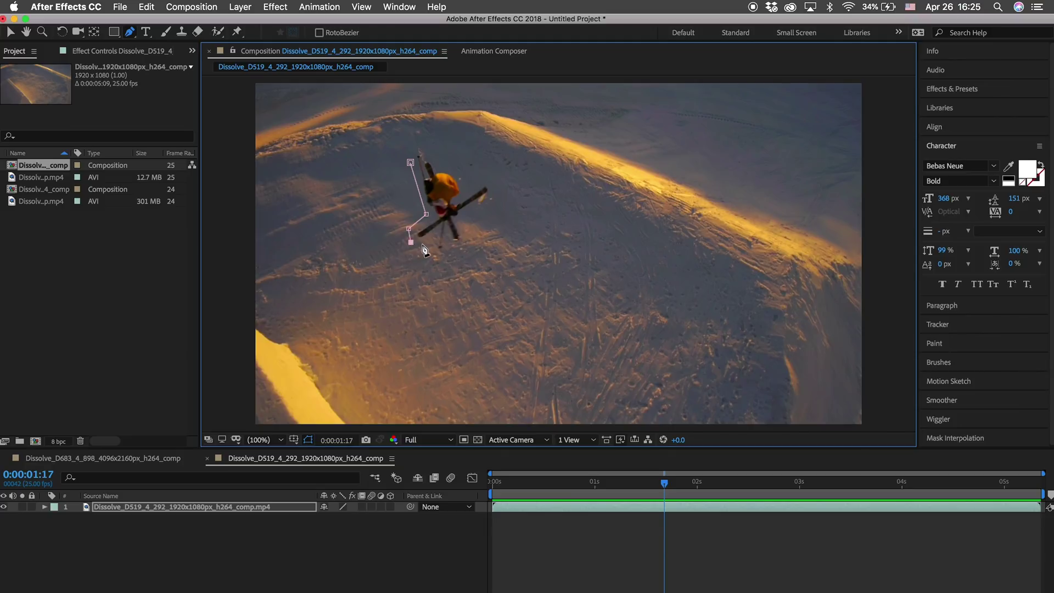
{"action": "left_click", "coordinate": [424, 245]}
{"action": "left_click", "coordinate": [436, 234]}
{"action": "left_click", "coordinate": [435, 250]}
{"action": "left_click", "coordinate": [449, 252]}
{"action": "left_click", "coordinate": [449, 238]}
{"action": "left_click", "coordinate": [462, 249]}
{"action": "left_click", "coordinate": [471, 236]}
{"action": "left_click", "coordinate": [461, 218]}
Wrap the mask around the right ski tip and top edge, closing Mask 1 at its start
{"action": "left_click", "coordinate": [501, 189]}
{"action": "left_click", "coordinate": [489, 180]}
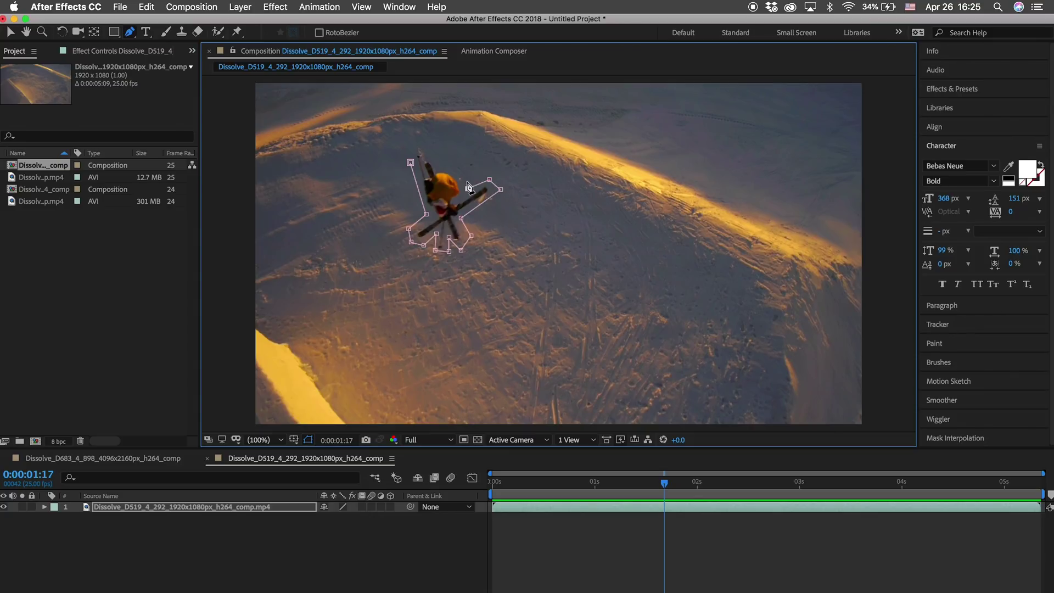
{"action": "left_click", "coordinate": [464, 174]}
{"action": "left_click", "coordinate": [446, 166]}
{"action": "left_click", "coordinate": [433, 158]}
{"action": "left_click", "coordinate": [418, 149]}
{"action": "left_click", "coordinate": [411, 163]}
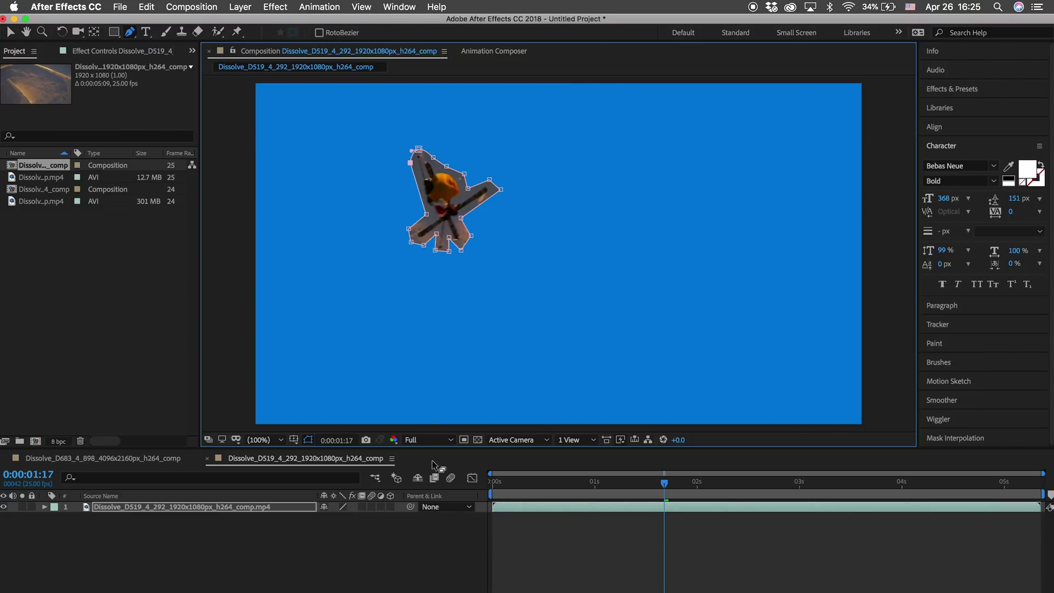
{"action": "left_click", "coordinate": [242, 508]}
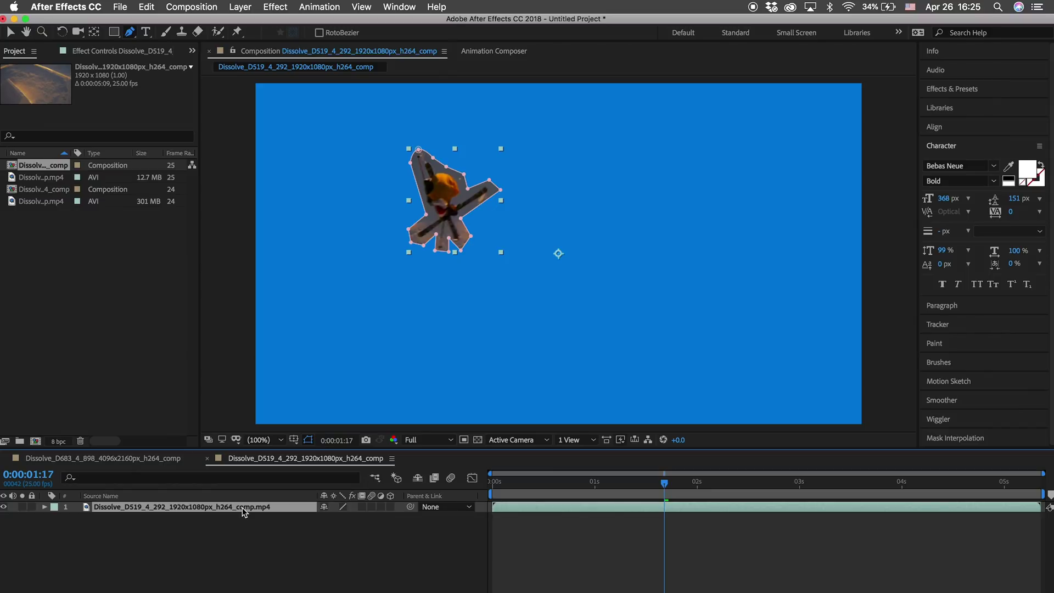
Duplicate the skier layer and delete Mask 1 from the lower copy
{"action": "key", "text": "ctrl+d"}
{"action": "left_click", "coordinate": [198, 516]}
{"action": "key", "text": "m"}
{"action": "left_click", "coordinate": [96, 530]}
{"action": "key", "text": "Delete"}
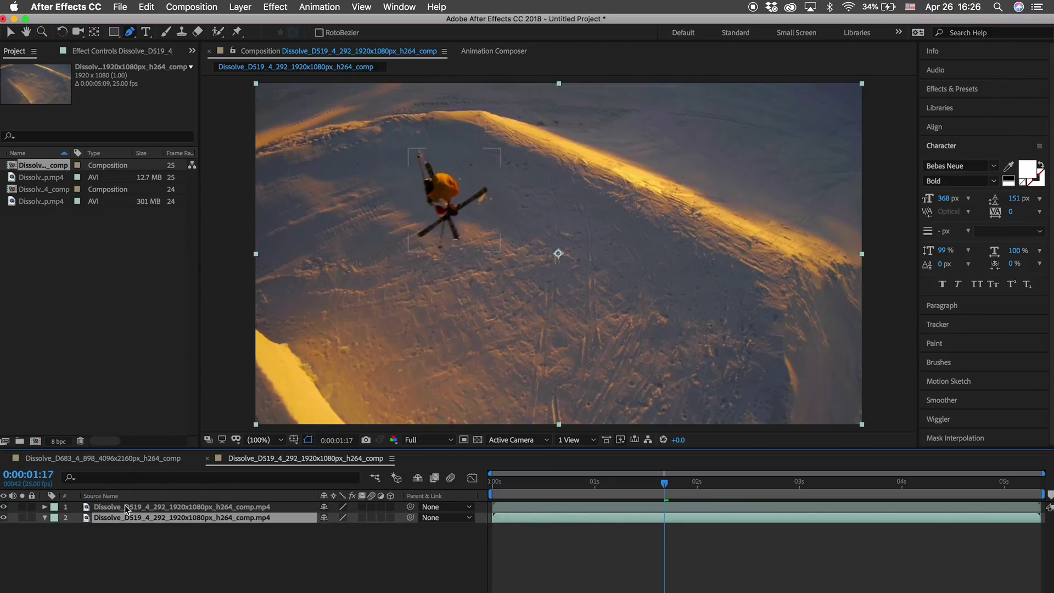
Hide the unmasked copy and set the first Mask Path keyframe on the top layer
{"action": "left_click", "coordinate": [125, 507]}
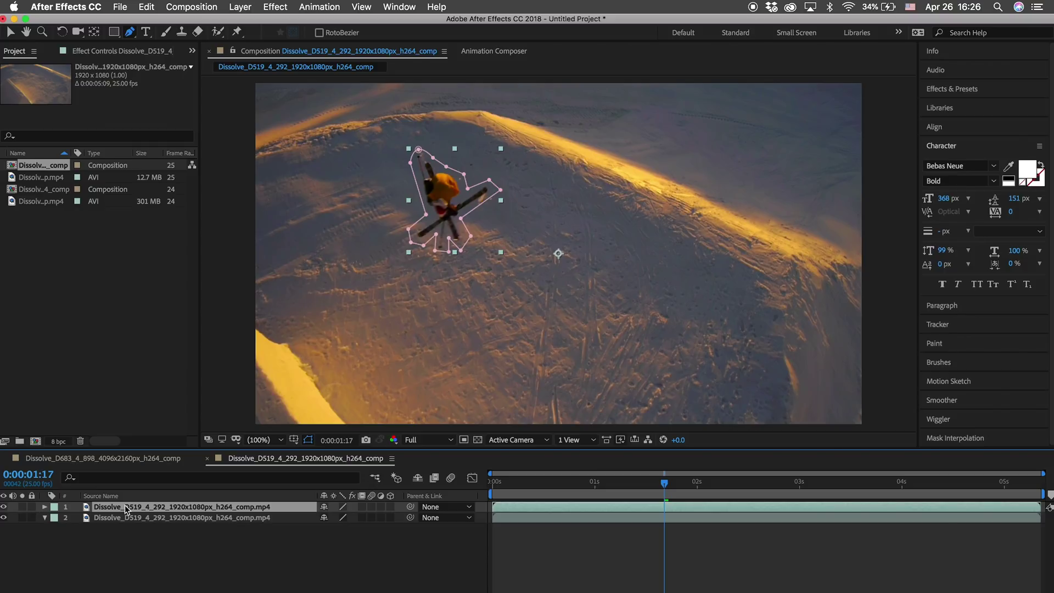
{"action": "left_click", "coordinate": [4, 518]}
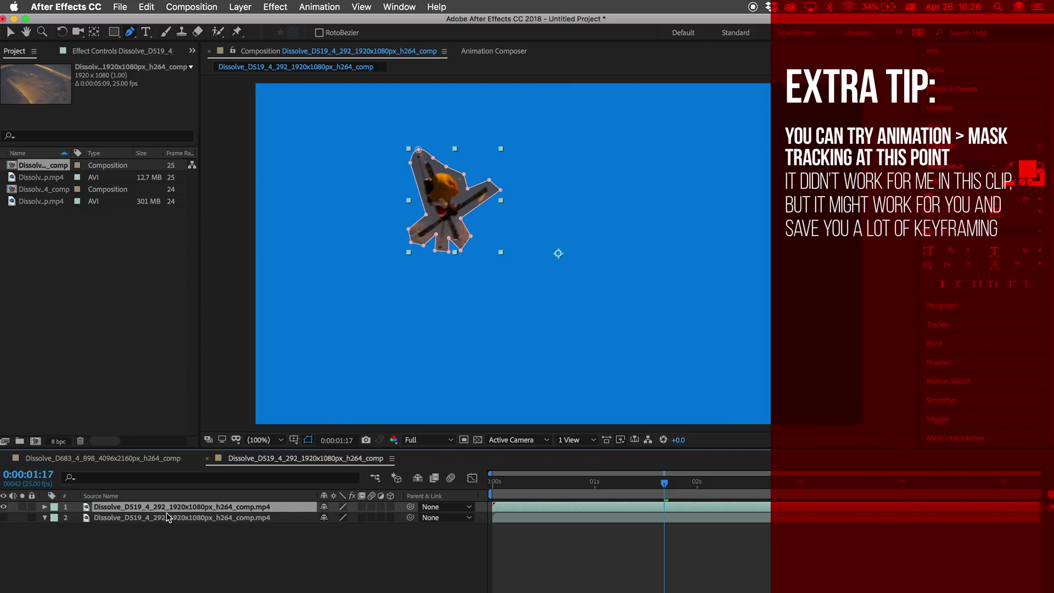
{"action": "key", "text": "m"}
{"action": "left_click", "coordinate": [87, 528]}
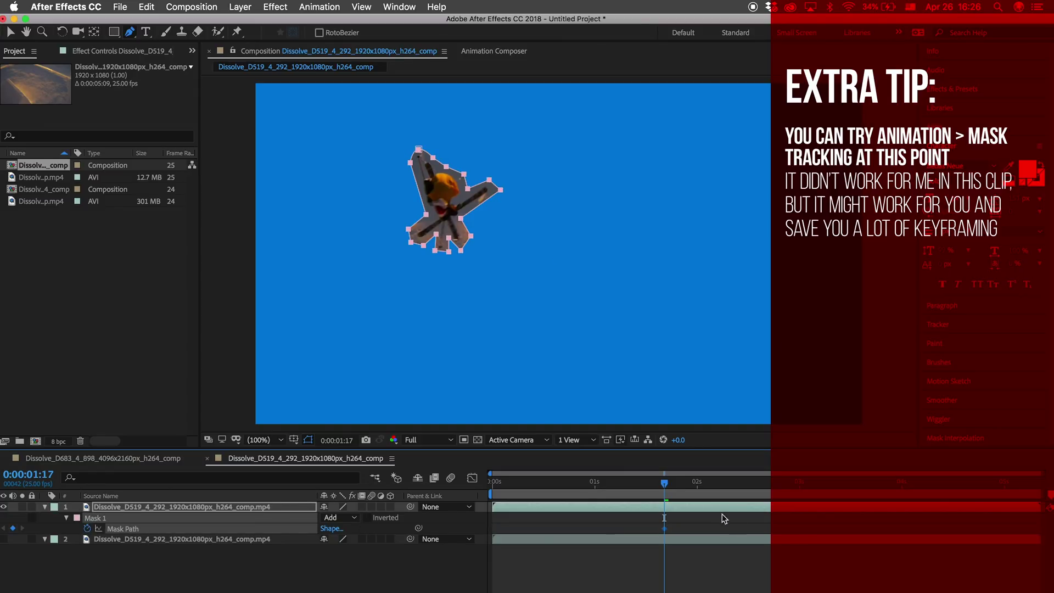
At 0:00:01:12, show the unmasked copy and move the mask onto the skier, widening it to the skis
{"action": "left_click_drag", "start_coordinate": [665, 487], "coordinate": [644, 484]}
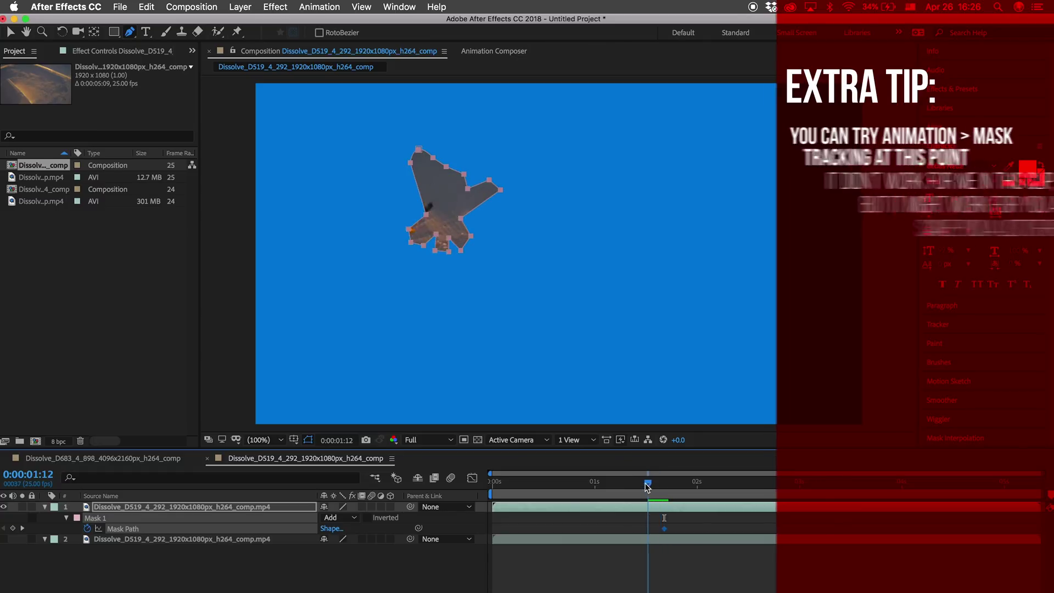
{"action": "left_click", "coordinate": [3, 539]}
{"action": "key", "text": "v"}
{"action": "left_click_drag", "start_coordinate": [419, 149], "coordinate": [357, 189]}
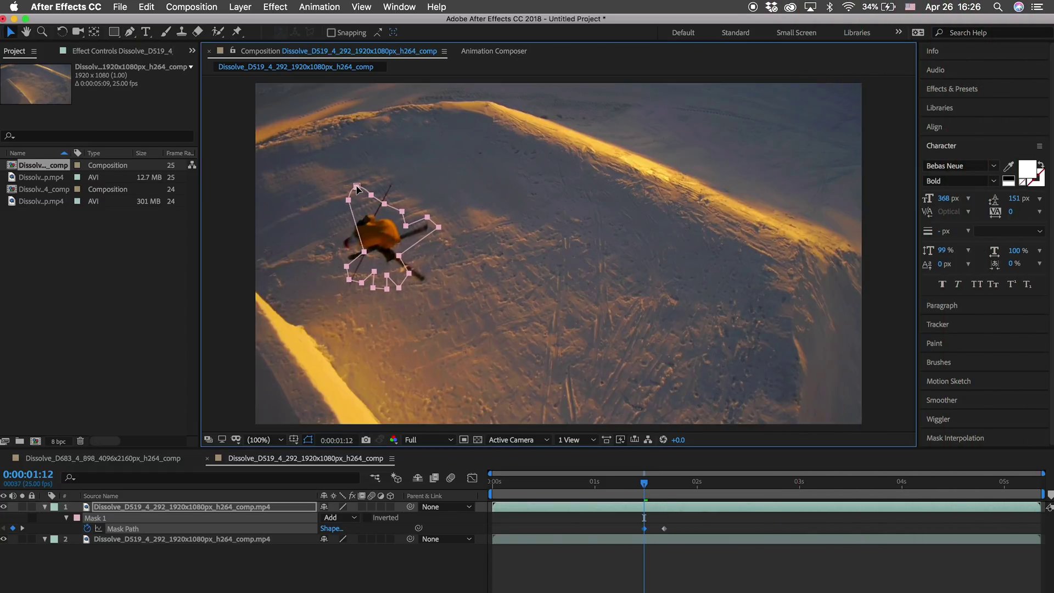
{"action": "mouse_move", "coordinate": [396, 255]}
{"action": "left_mouse_down"}
{"action": "mouse_move", "coordinate": [424, 265]}
{"action": "mouse_move", "coordinate": [435, 284]}
{"action": "mouse_move", "coordinate": [404, 250]}
{"action": "left_mouse_up"}
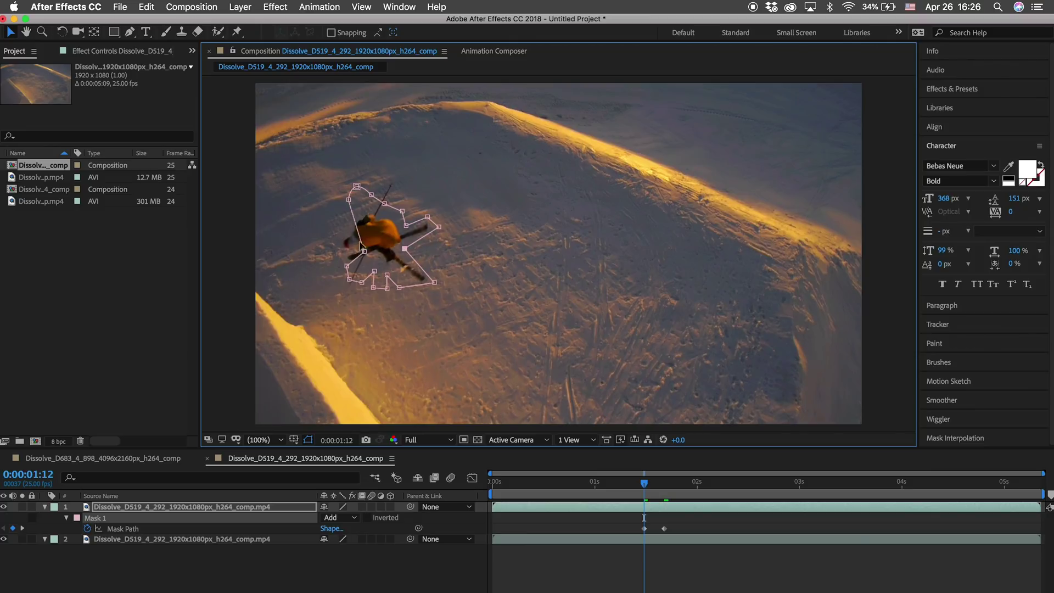
{"action": "left_click_drag", "start_coordinate": [364, 252], "coordinate": [335, 241]}
{"action": "left_click_drag", "start_coordinate": [350, 199], "coordinate": [367, 212]}
Fine-tune the lower mask points around the ski tails, then hide the unmasked copy again
{"action": "left_click_drag", "start_coordinate": [344, 171], "coordinate": [399, 185]}
{"action": "left_click", "coordinate": [384, 205]}
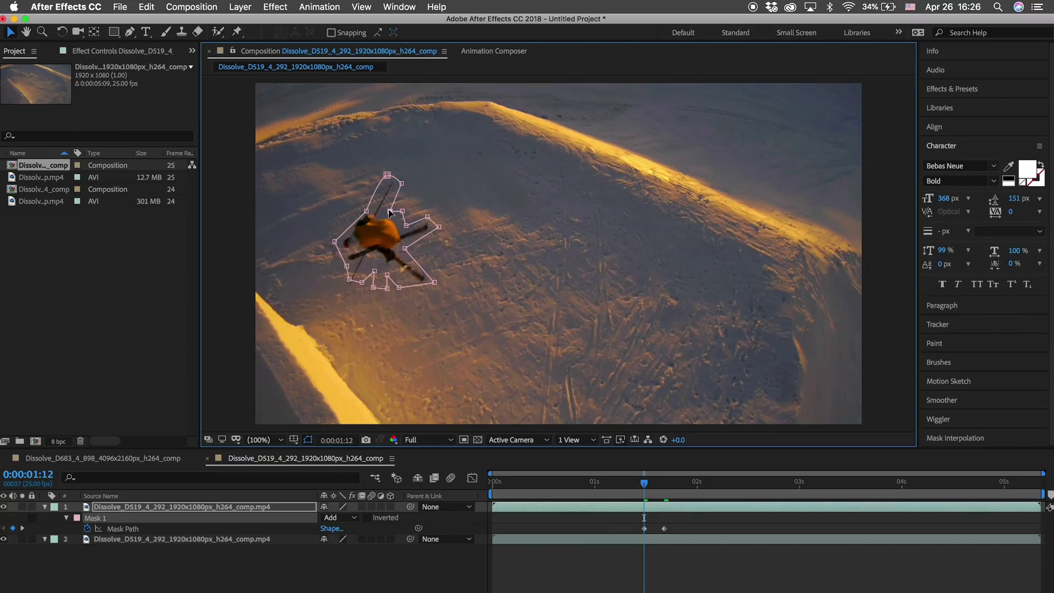
{"action": "left_click_drag", "start_coordinate": [374, 273], "coordinate": [372, 263]}
{"action": "left_click", "coordinate": [350, 284]}
{"action": "left_click_drag", "start_coordinate": [346, 270], "coordinate": [340, 260]}
{"action": "mouse_move", "coordinate": [352, 289]}
{"action": "left_mouse_down"}
{"action": "mouse_move", "coordinate": [343, 270]}
{"action": "mouse_move", "coordinate": [348, 301]}
{"action": "left_mouse_up"}
{"action": "mouse_move", "coordinate": [373, 260]}
{"action": "left_mouse_down"}
{"action": "mouse_move", "coordinate": [359, 291]}
{"action": "mouse_move", "coordinate": [372, 260]}
{"action": "mouse_move", "coordinate": [382, 273]}
{"action": "left_mouse_up"}
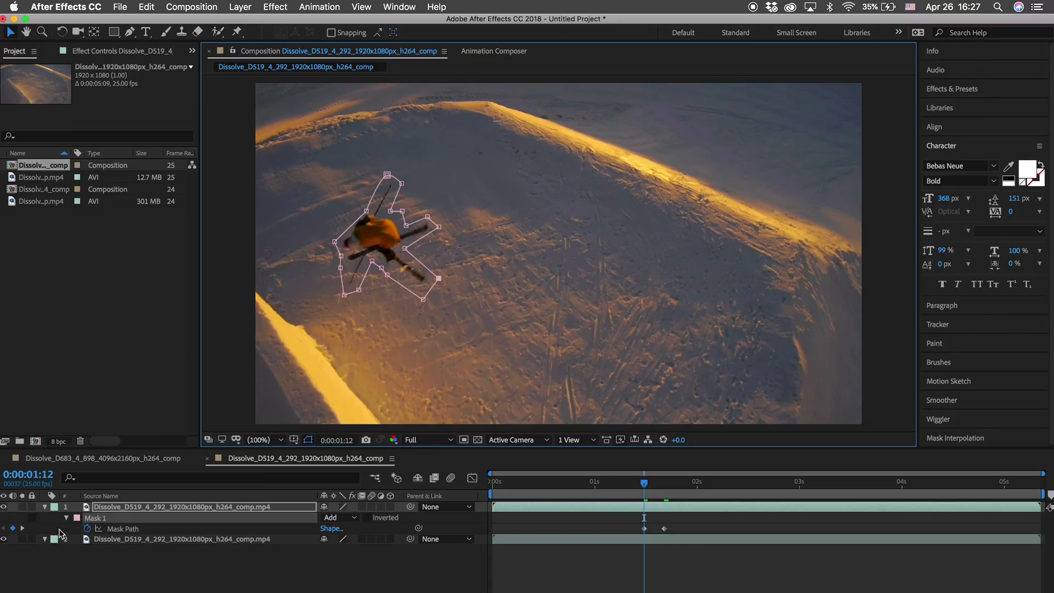
{"action": "left_click", "coordinate": [4, 540]}
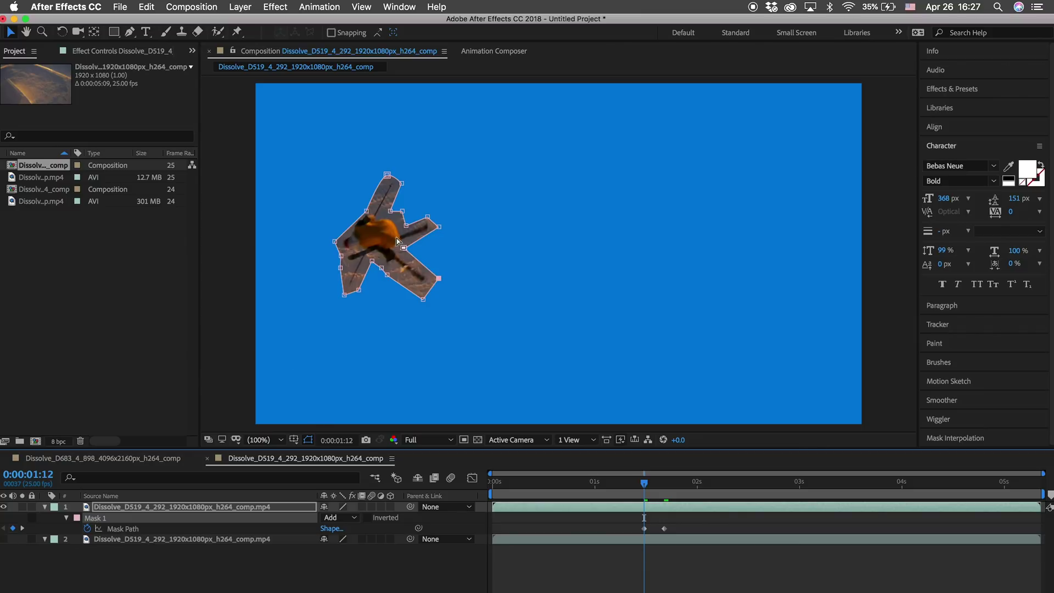
Apply Effect > Matte > Refine Soft Matte to layer 1 and turn on View Edge Region
{"action": "left_click", "coordinate": [168, 507]}
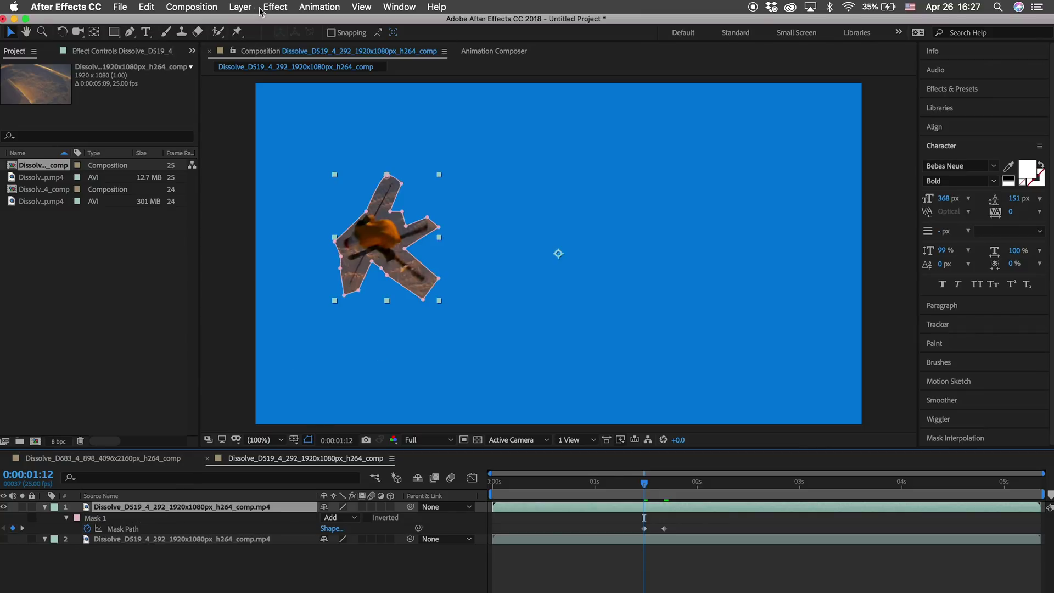
{"action": "left_click", "coordinate": [276, 7]}
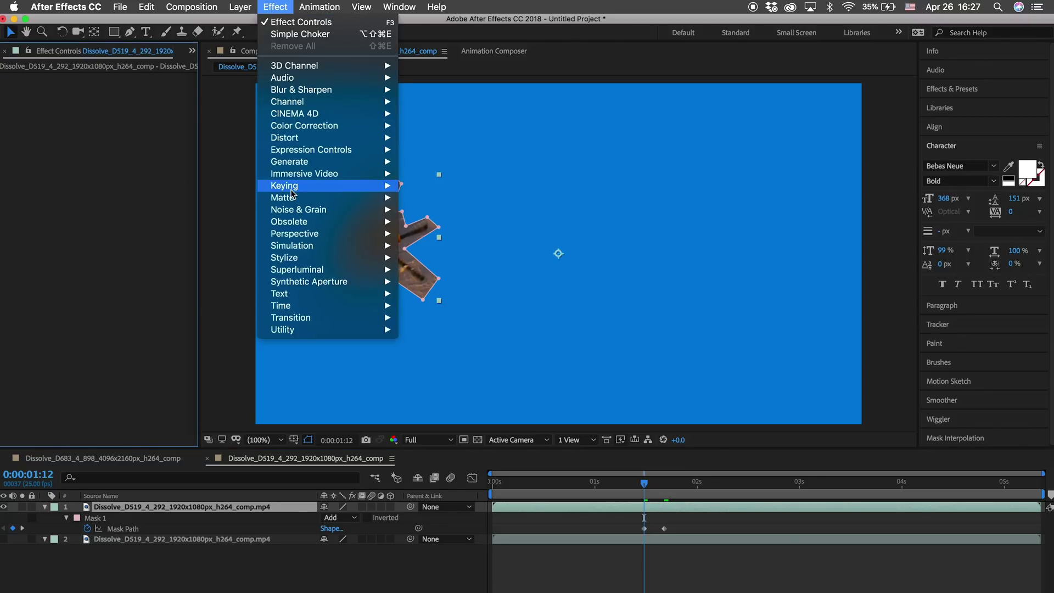
{"action": "mouse_move", "coordinate": [293, 199]}
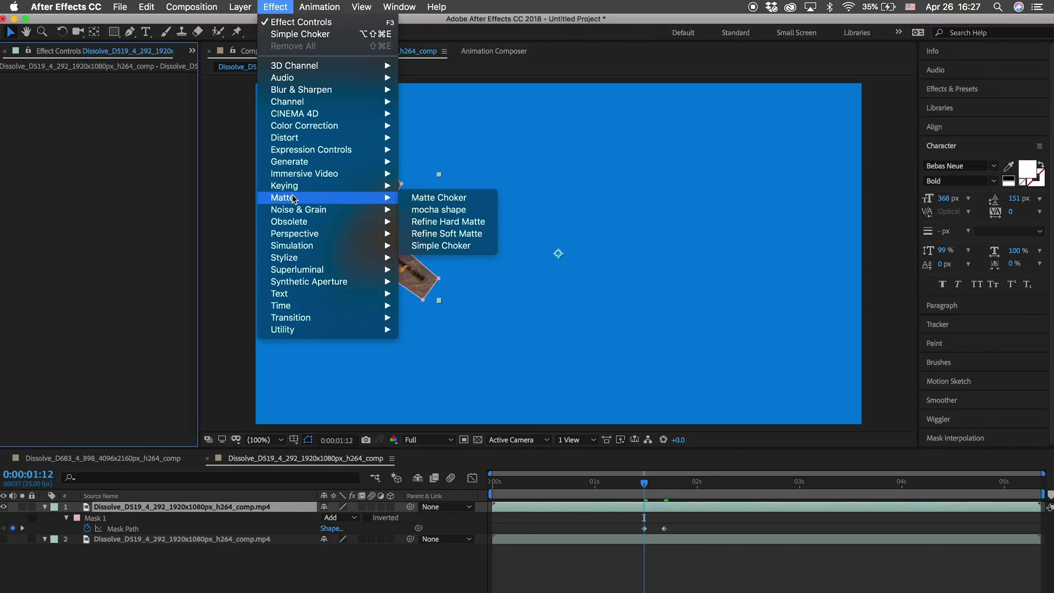
{"action": "left_click", "coordinate": [432, 237]}
{"action": "left_click", "coordinate": [111, 110]}
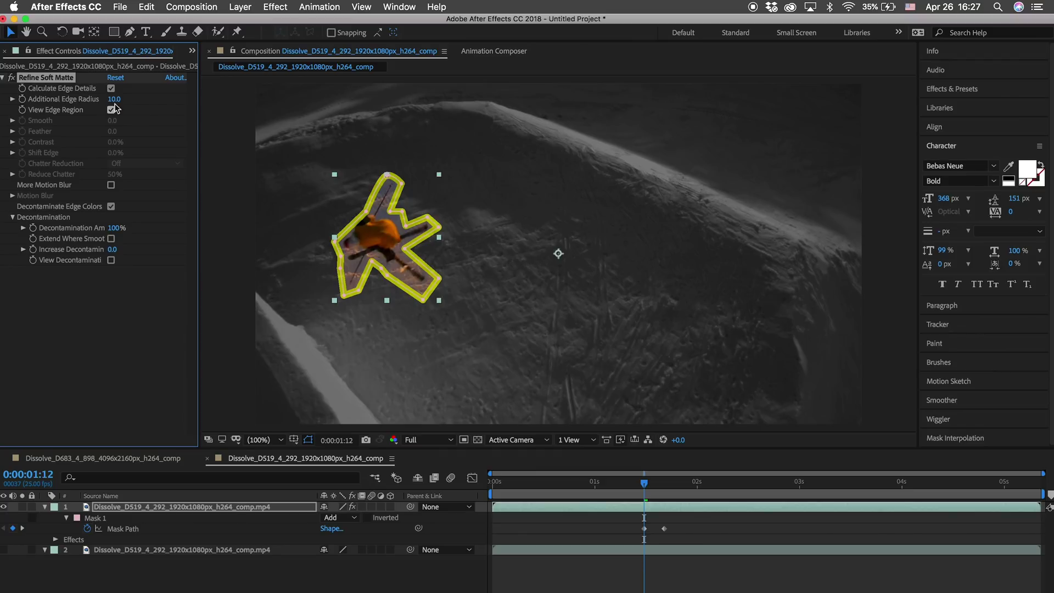
Widen the Refine Soft Matte Additional Edge Radius up to 52.1
{"action": "left_click_drag", "start_coordinate": [114, 99], "coordinate": [234, 101]}
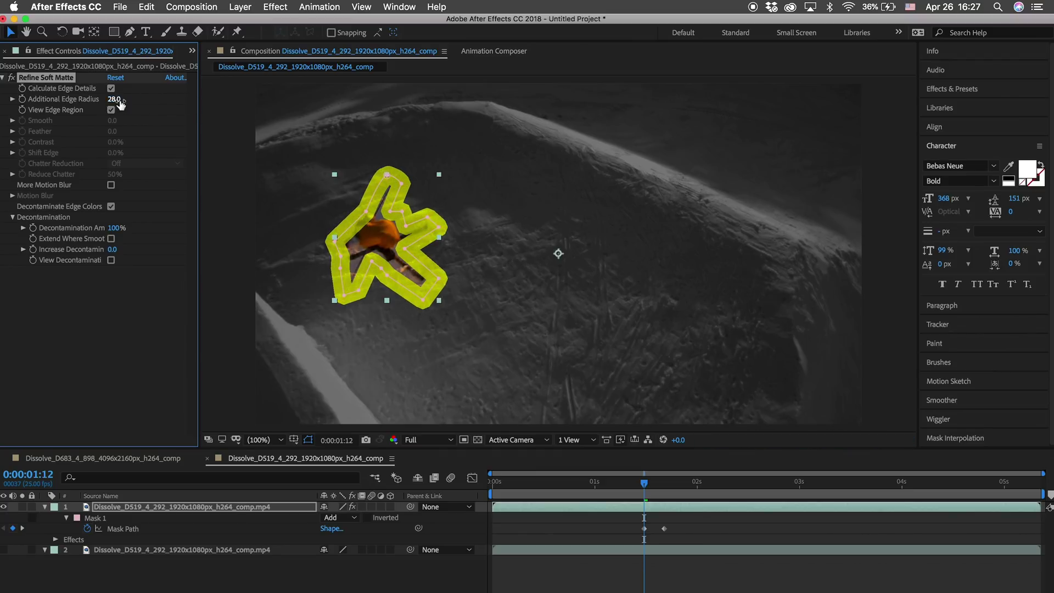
{"action": "left_click_drag", "start_coordinate": [114, 99], "coordinate": [282, 114]}
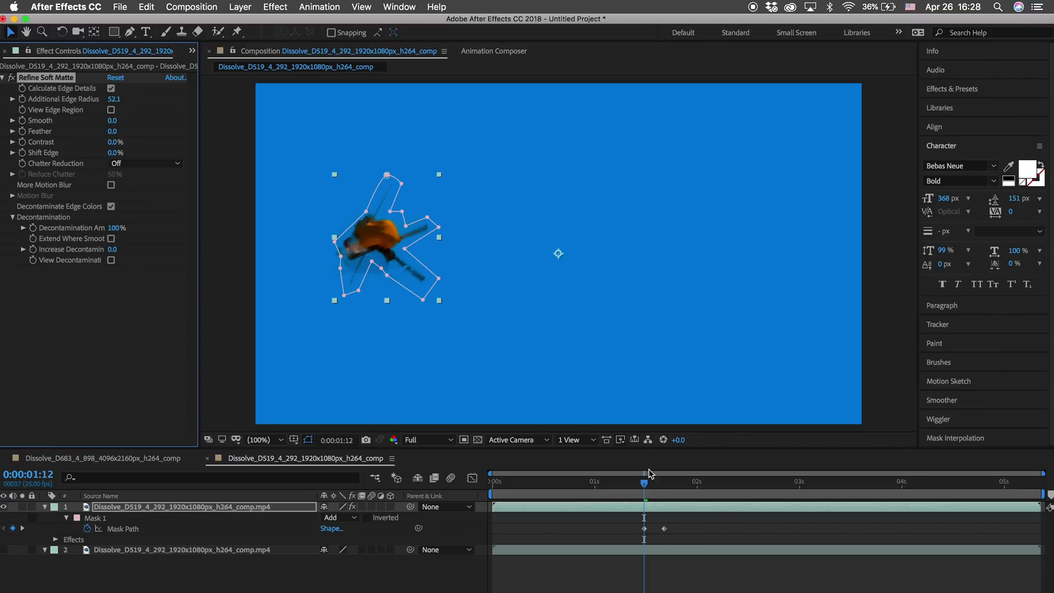
Raise the matte Contrast to 18.0% and turn More Motion Blur off at the earlier mask keyframe
{"action": "left_click_drag", "start_coordinate": [654, 486], "coordinate": [665, 491]}
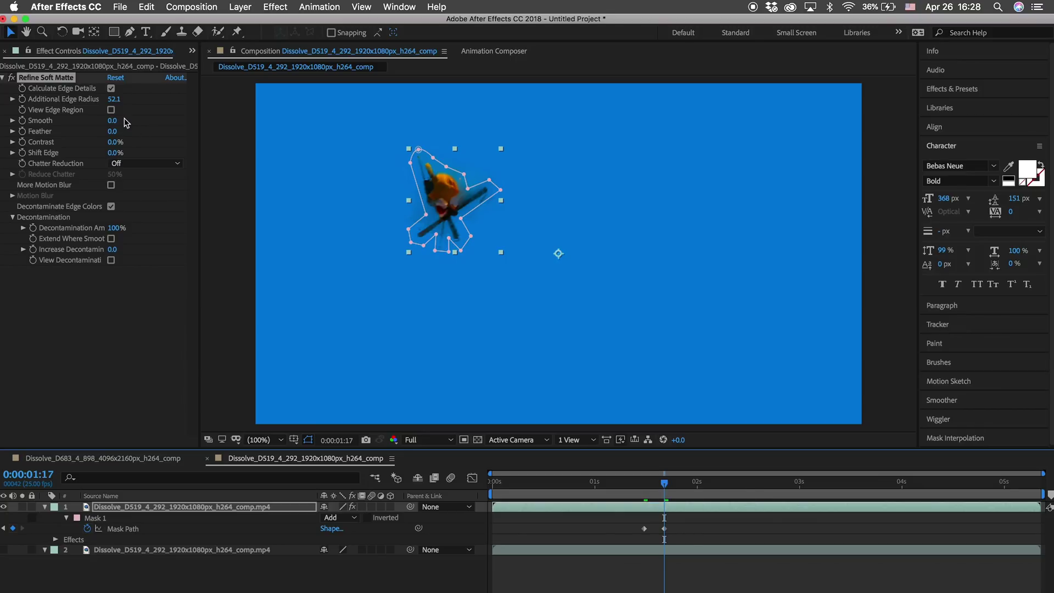
{"action": "left_click", "coordinate": [115, 142]}
{"action": "left_click_drag", "start_coordinate": [116, 142], "coordinate": [124, 143]}
{"action": "left_click", "coordinate": [111, 185]}
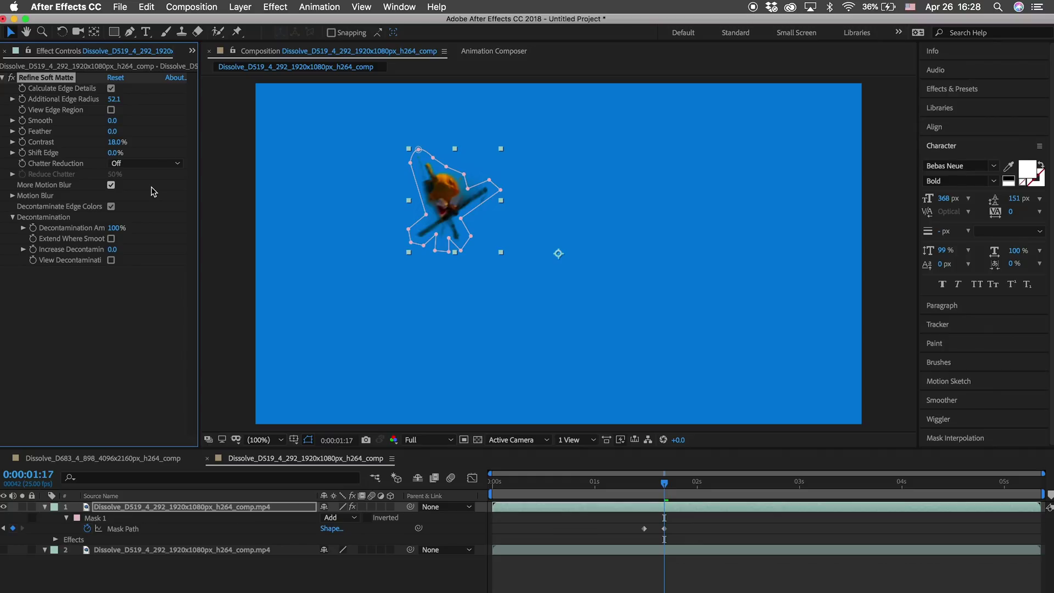
{"action": "key", "text": "j"}
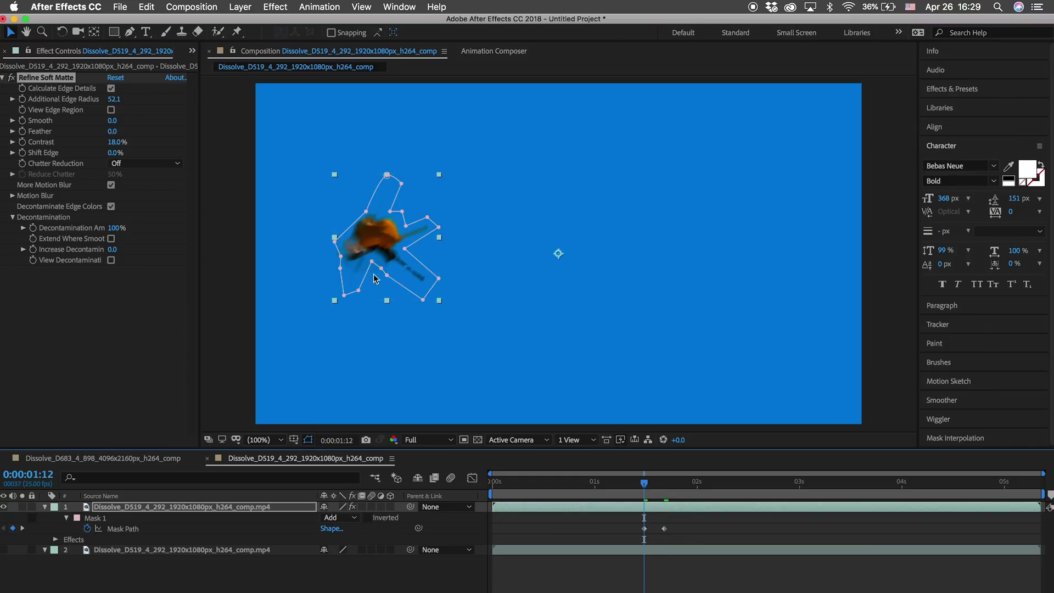
{"action": "left_click", "coordinate": [111, 186]}
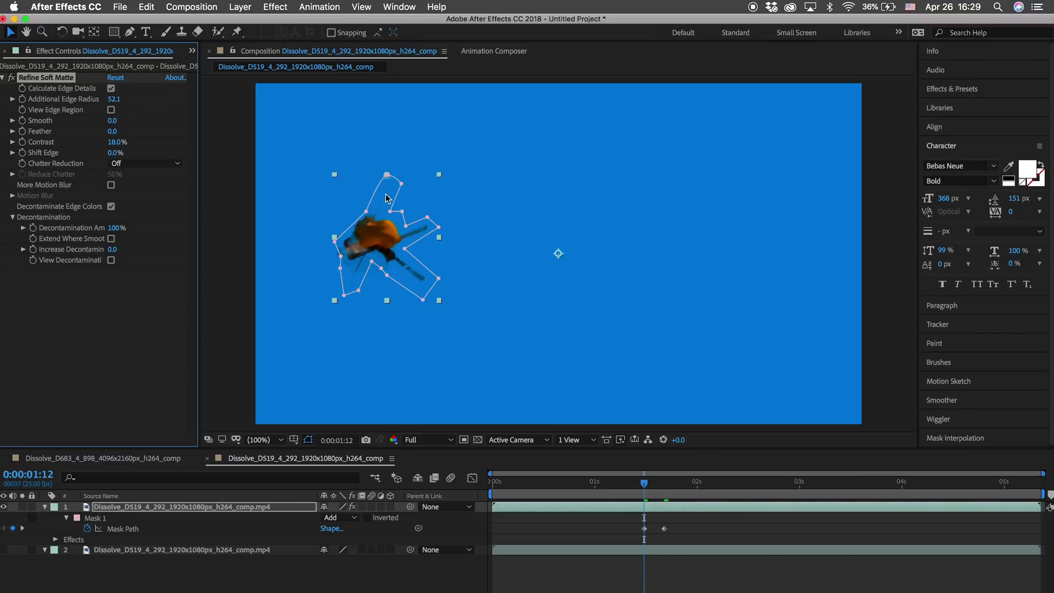
Reshape the skier's mask points more tightly, then make the snowy background layer visible again
{"action": "left_click_drag", "start_coordinate": [405, 249], "coordinate": [472, 257]}
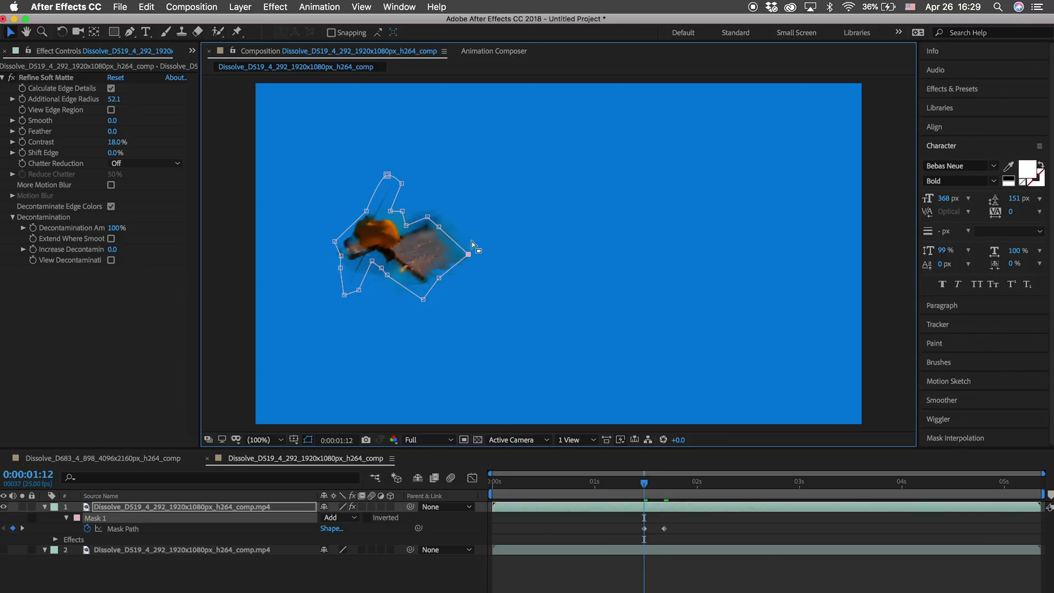
{"action": "left_click_drag", "start_coordinate": [468, 254], "coordinate": [412, 252]}
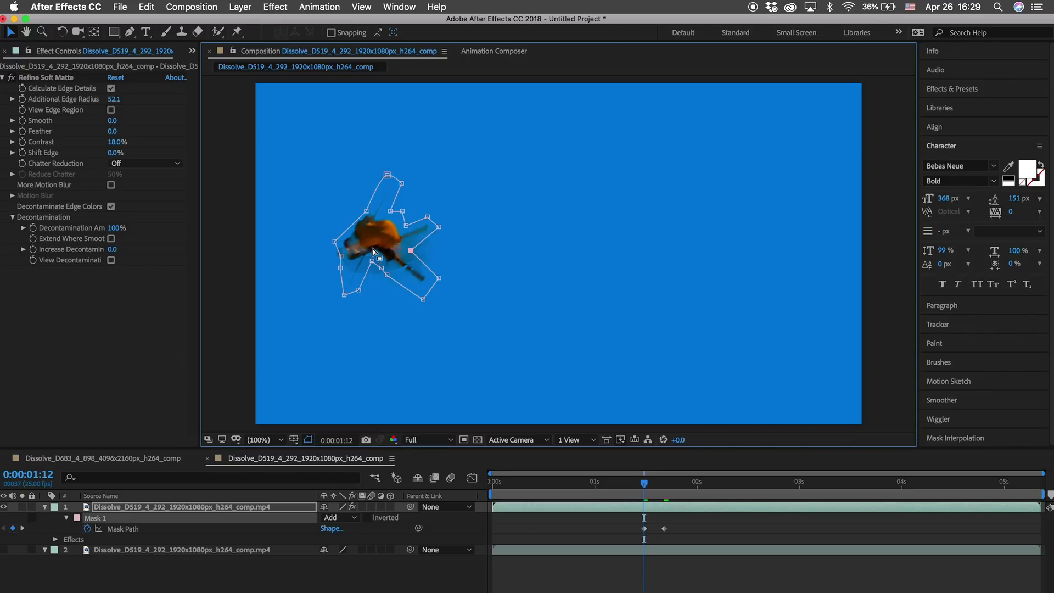
{"action": "mouse_move", "coordinate": [366, 211]}
{"action": "left_mouse_down"}
{"action": "mouse_move", "coordinate": [356, 210]}
{"action": "mouse_move", "coordinate": [377, 193]}
{"action": "left_mouse_up"}
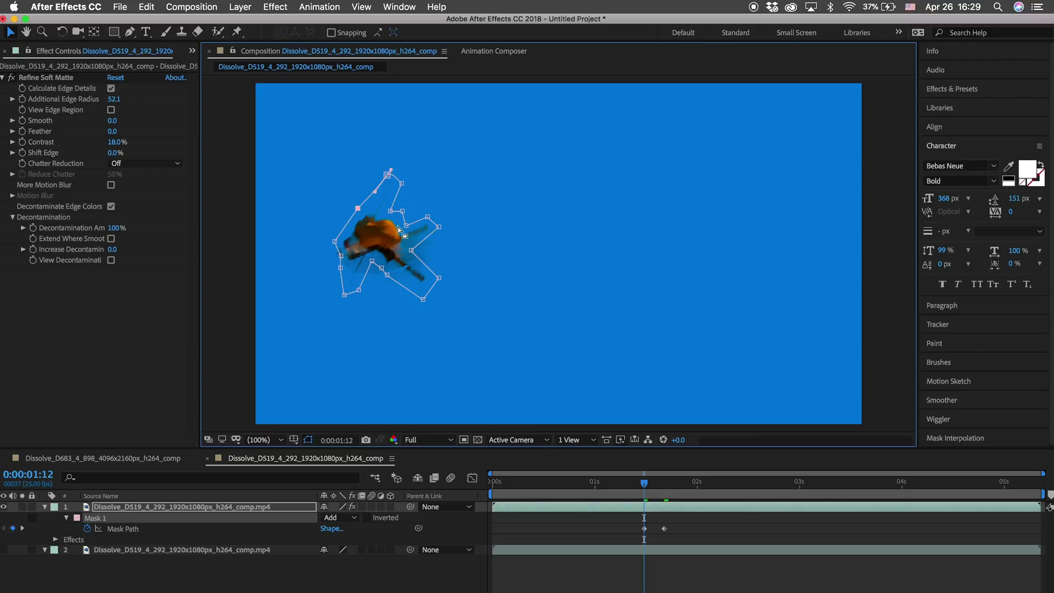
{"action": "key", "text": "super+z"}
{"action": "left_click", "coordinate": [389, 212]}
{"action": "left_click_drag", "start_coordinate": [389, 212], "coordinate": [400, 219]}
{"action": "left_click", "coordinate": [402, 212]}
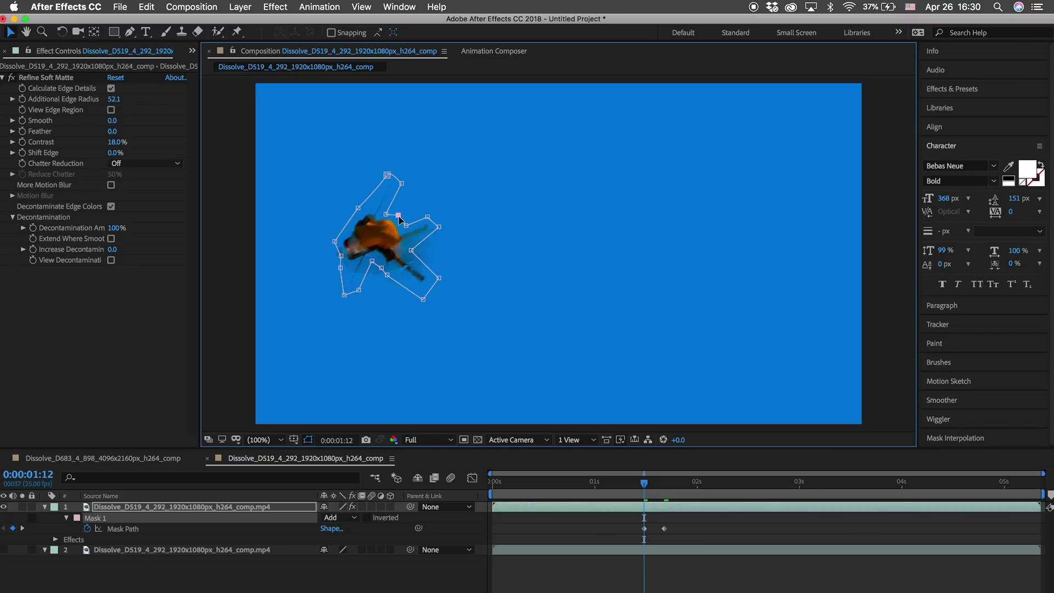
{"action": "key", "text": "super+0"}
{"action": "left_click", "coordinate": [4, 550]}
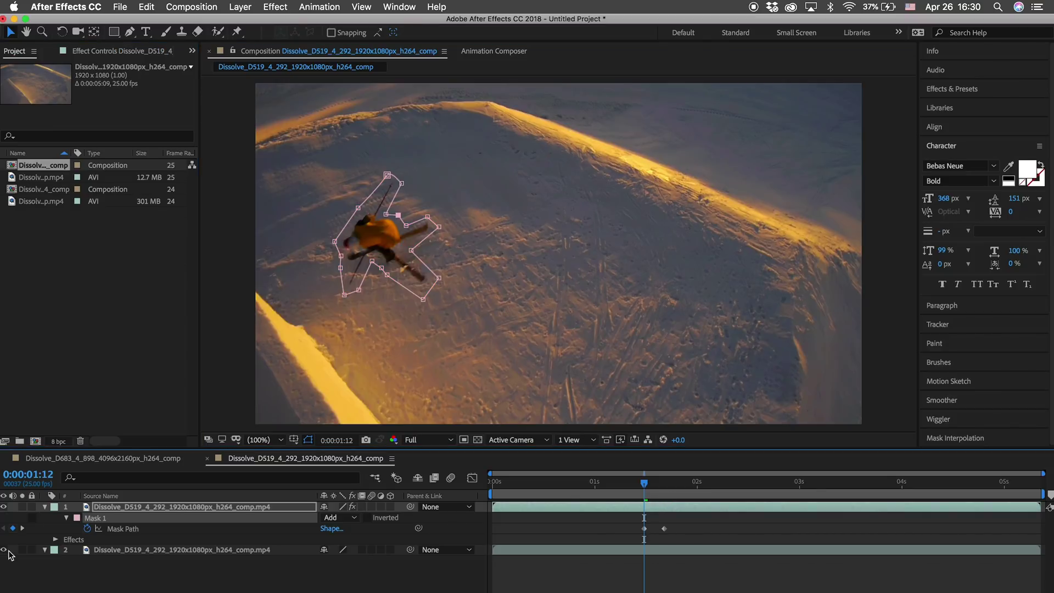
Duplicate the masked skier layer and slide the copy a few frames later in time
{"action": "left_click", "coordinate": [579, 509]}
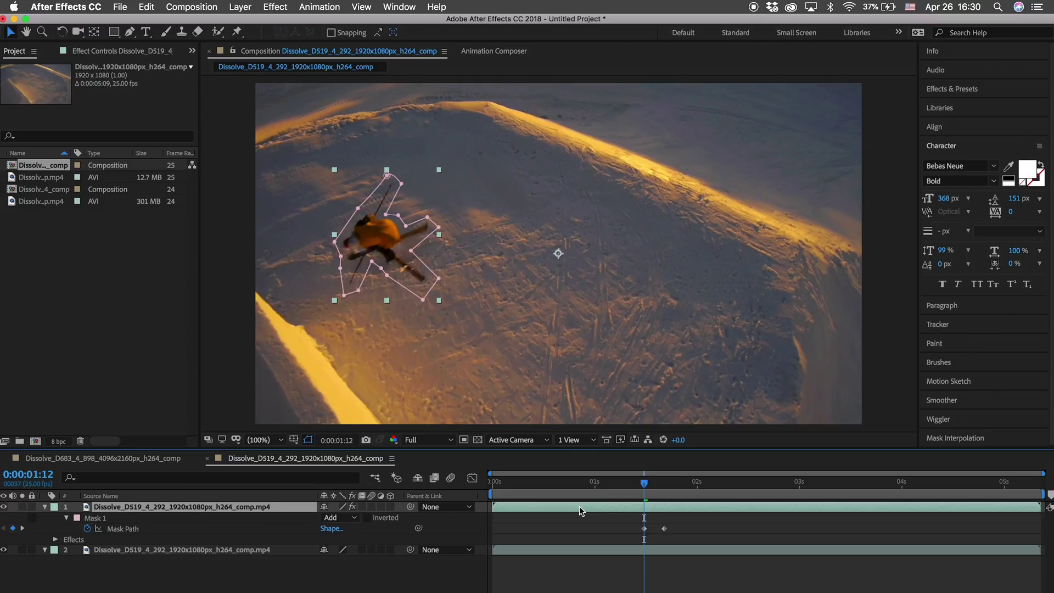
{"action": "key", "text": "super+d"}
{"action": "key", "text": "alt+Page_Up"}
{"action": "key", "text": "alt+Page_Up"}
{"action": "key", "text": "alt+Page_Up"}
{"action": "key", "text": "alt+Page_Up"}
{"action": "key", "text": "alt+Page_Up"}
{"action": "key", "text": "alt+Page_Up"}
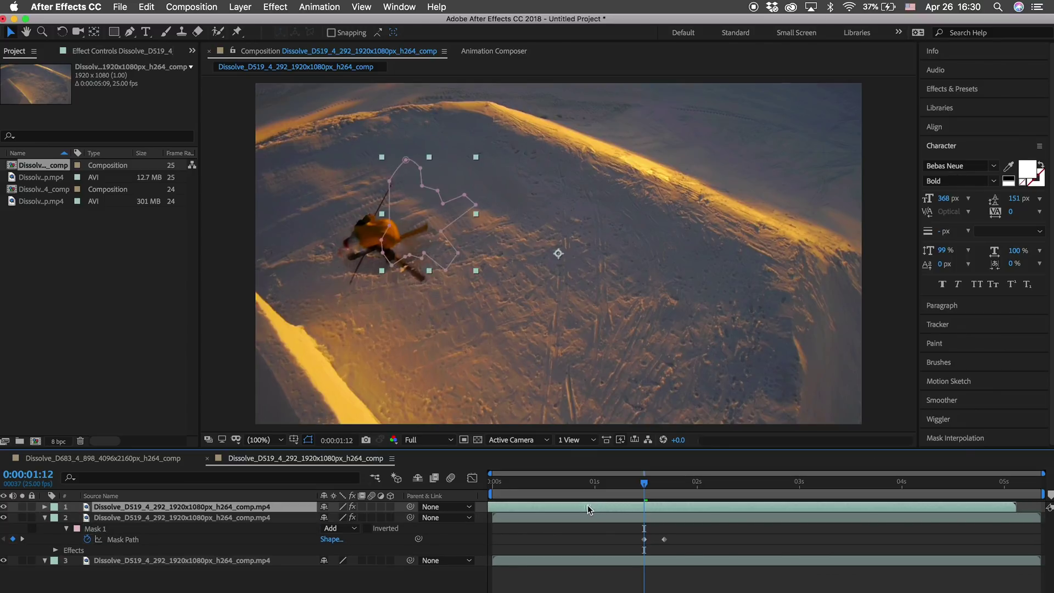
{"action": "key", "text": "m"}
{"action": "left_click_drag", "start_coordinate": [602, 508], "coordinate": [606, 509]}
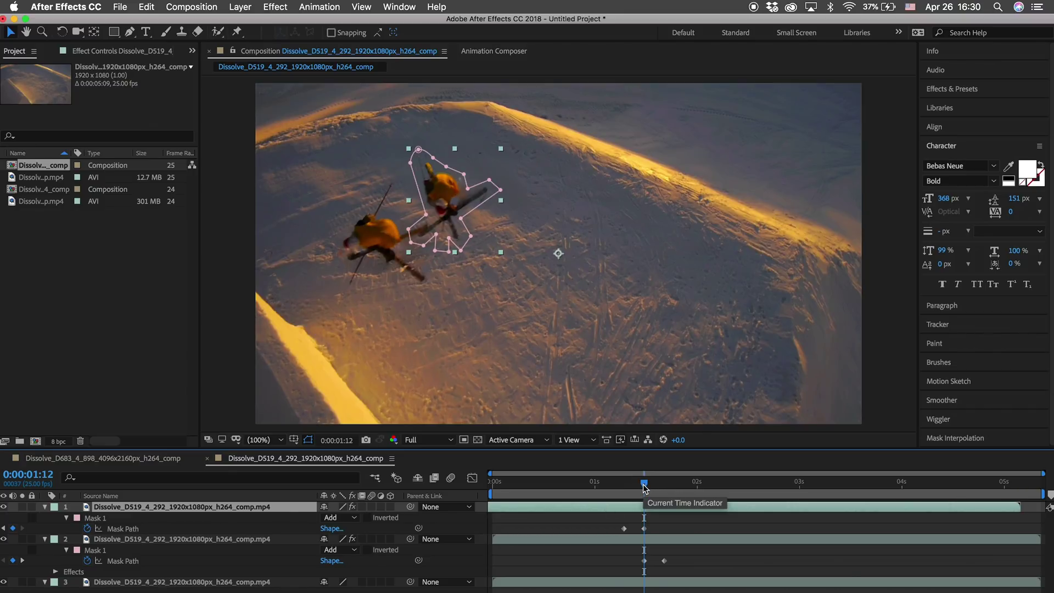
{"action": "left_click", "coordinate": [614, 561]}
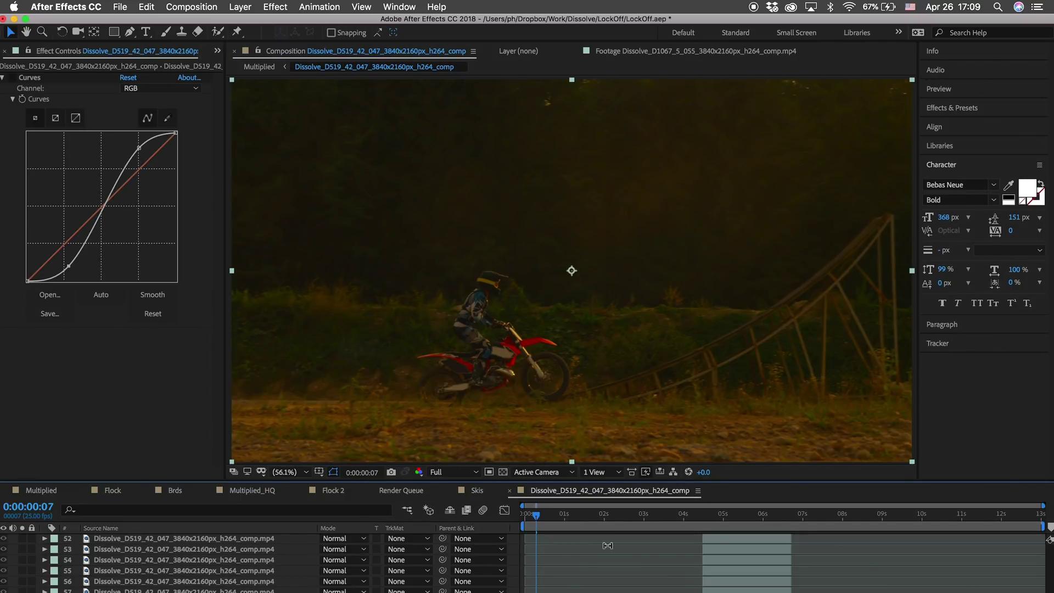
Preview the motocross jump near the five-second mark and enable the Curves grade
{"action": "left_click", "coordinate": [658, 515]}
{"action": "left_click_drag", "start_coordinate": [665, 517], "coordinate": [803, 504]}
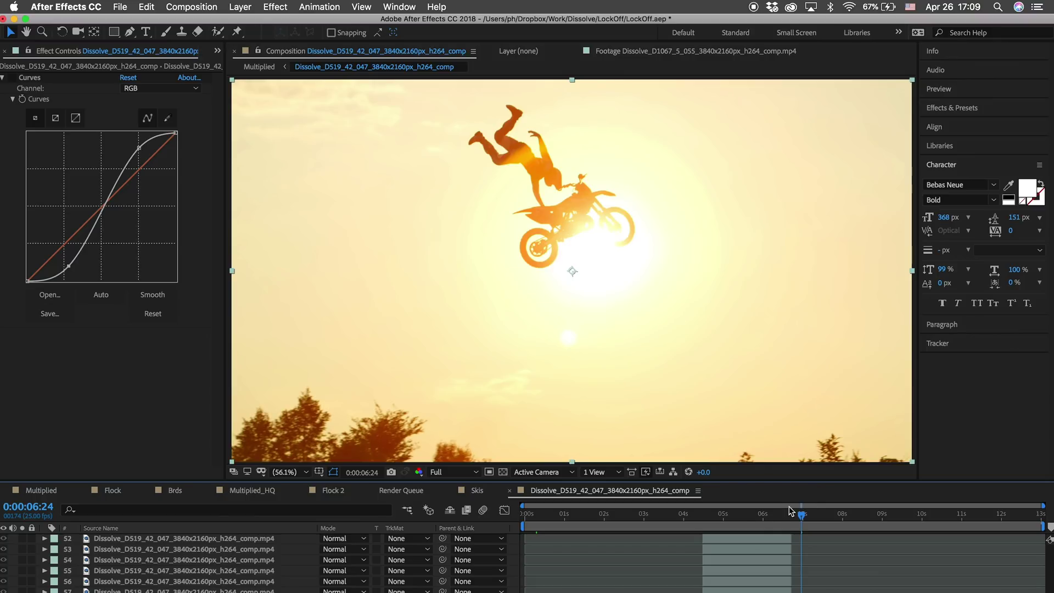
{"action": "left_click_drag", "start_coordinate": [745, 514], "coordinate": [724, 516]}
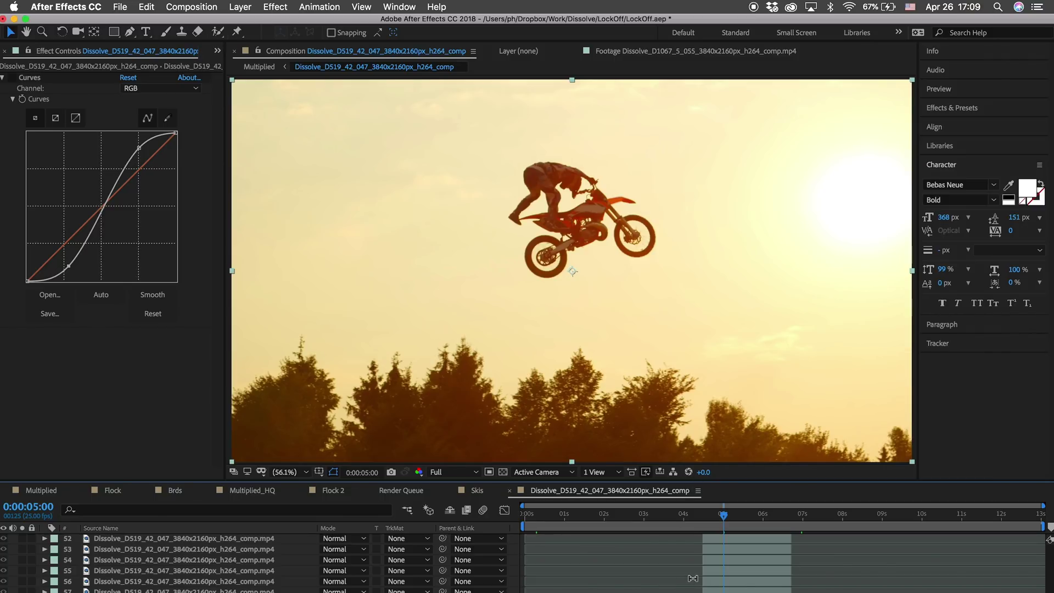
{"action": "left_click", "coordinate": [11, 78]}
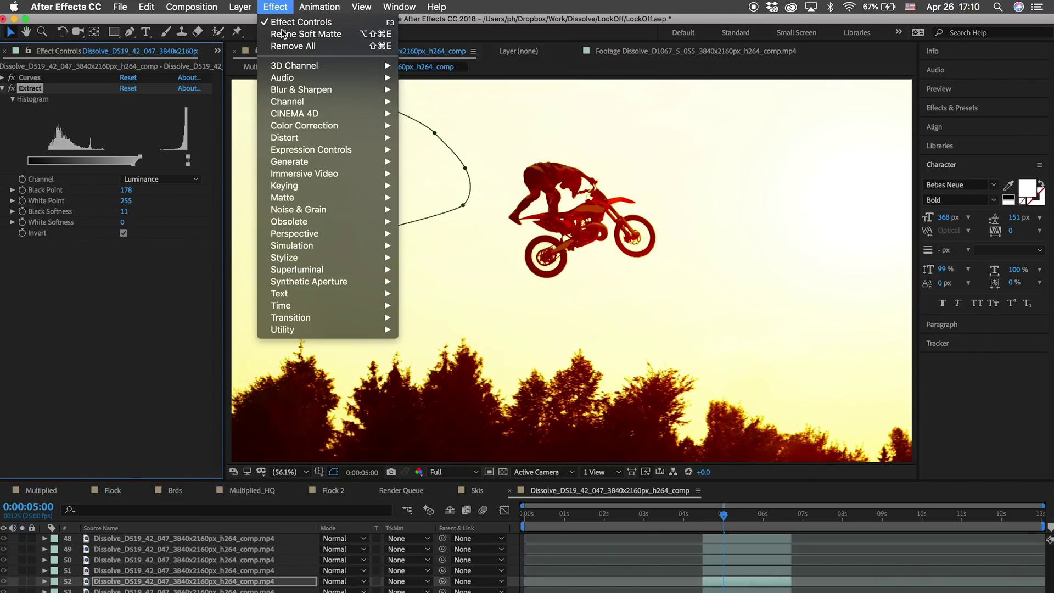
Solo the rider layer, temporarily disable Extract, and step back to a slightly earlier frame
{"action": "mouse_move", "coordinate": [288, 191]}
{"action": "left_click", "coordinate": [25, 87]}
{"action": "key", "text": "ctrl+alt+shift+s"}
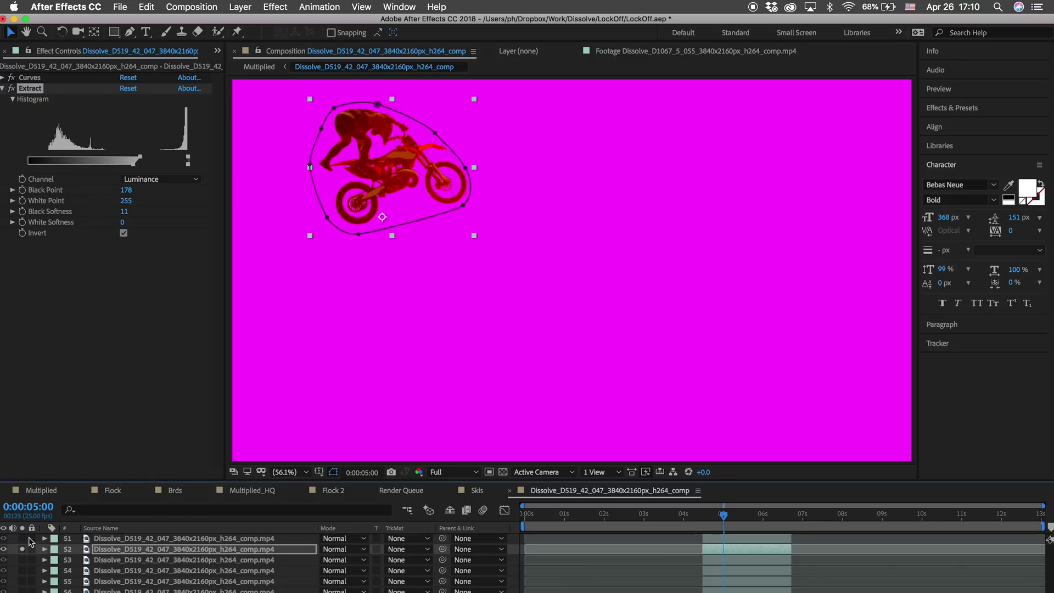
{"action": "left_click", "coordinate": [12, 88]}
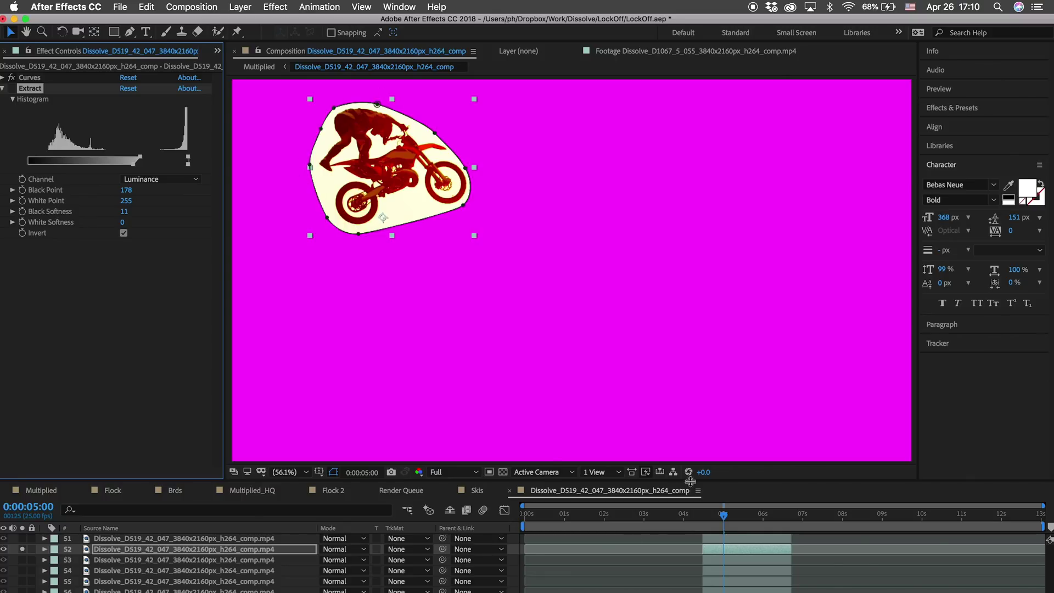
{"action": "mouse_move", "coordinate": [724, 519]}
{"action": "left_mouse_down"}
{"action": "mouse_move", "coordinate": [695, 519]}
{"action": "mouse_move", "coordinate": [721, 518]}
{"action": "left_mouse_up"}
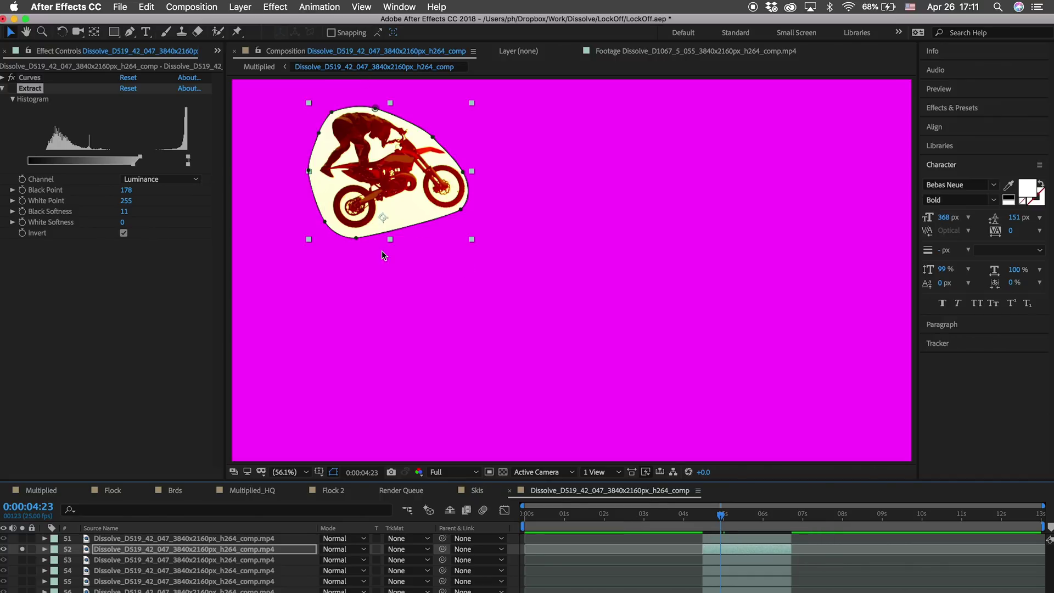
Reset Extract and key with White Point about 185 and White Softness 42
{"action": "key", "text": "super+z"}
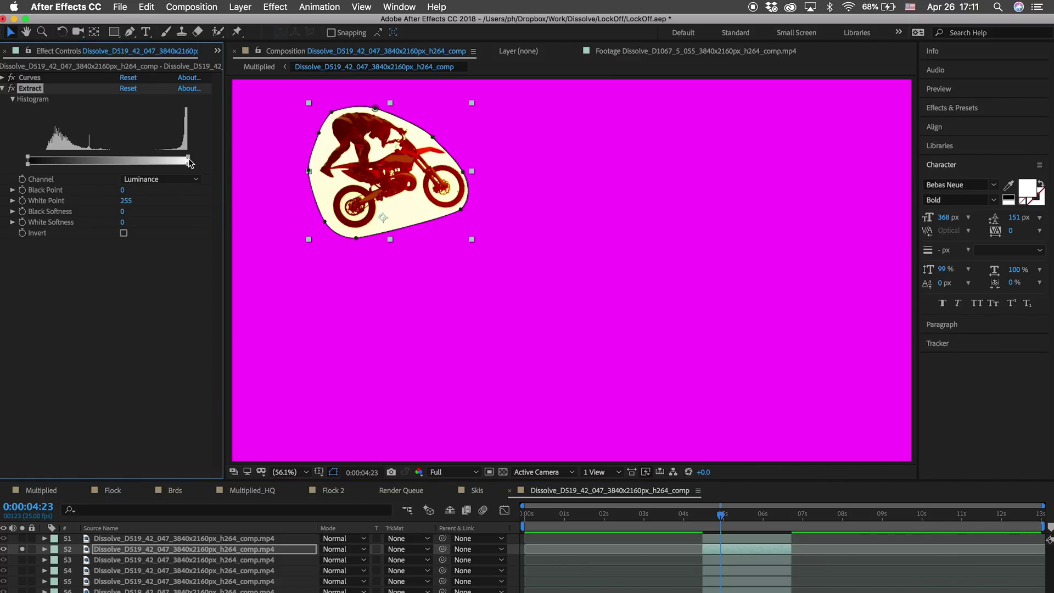
{"action": "left_click_drag", "start_coordinate": [189, 160], "coordinate": [143, 160]}
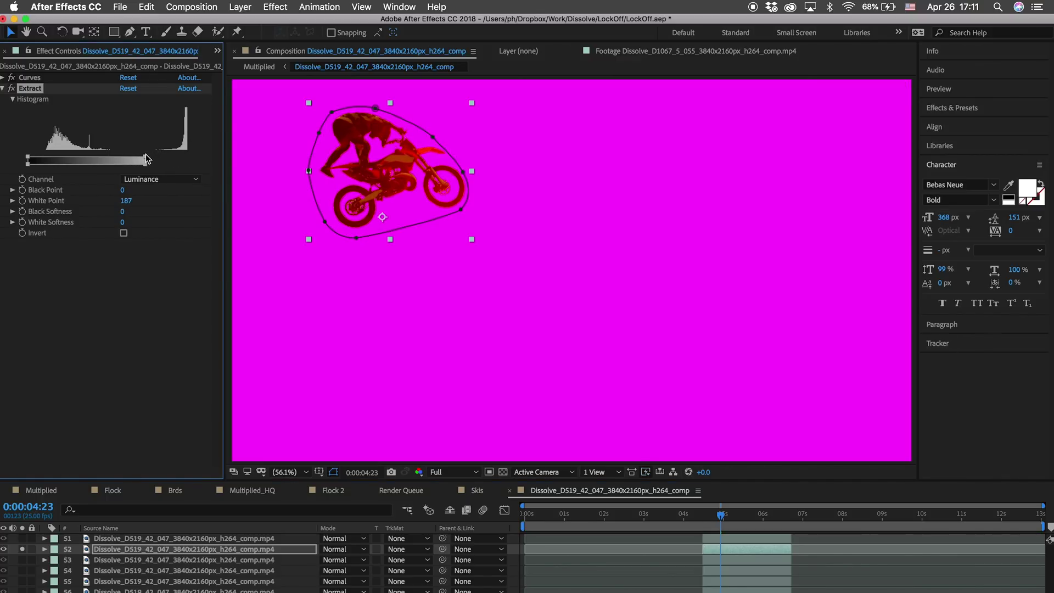
{"action": "left_click_drag", "start_coordinate": [144, 163], "coordinate": [170, 164]}
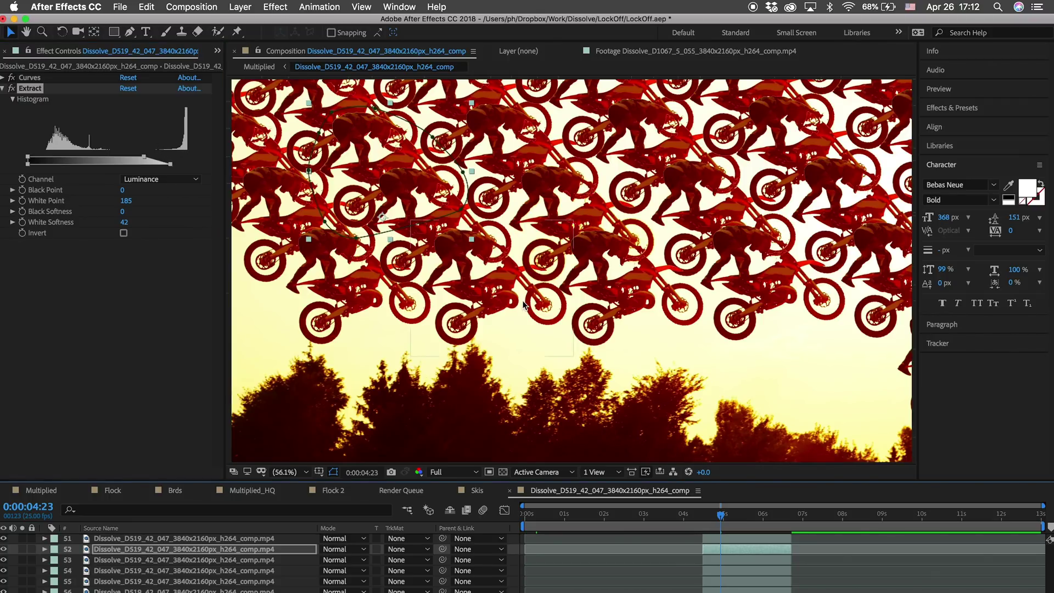
{"action": "key", "text": "slash"}
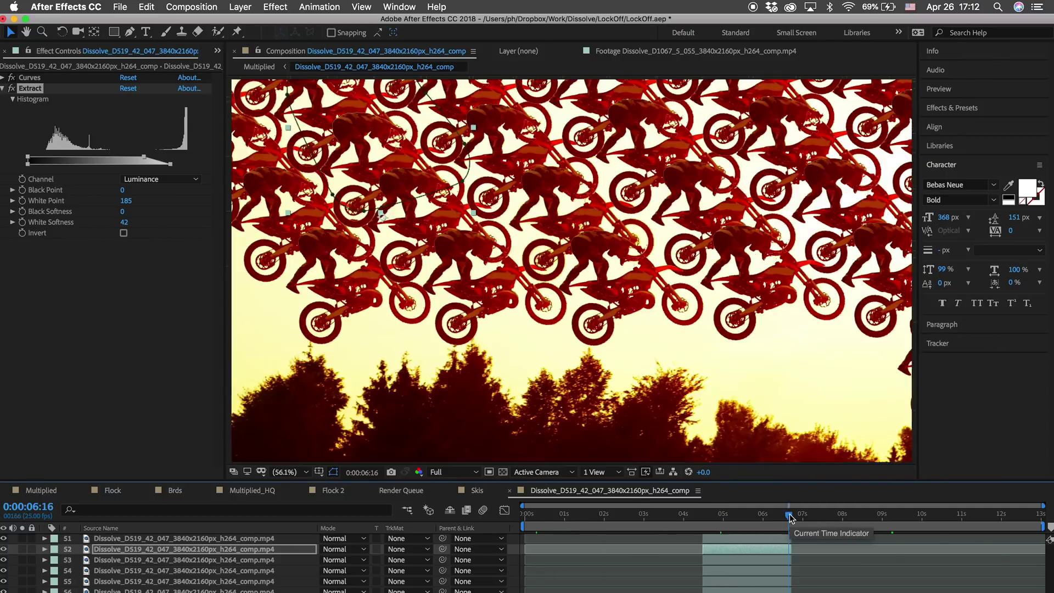
{"action": "left_click", "coordinate": [790, 515]}
{"action": "key", "text": "alt+slash"}
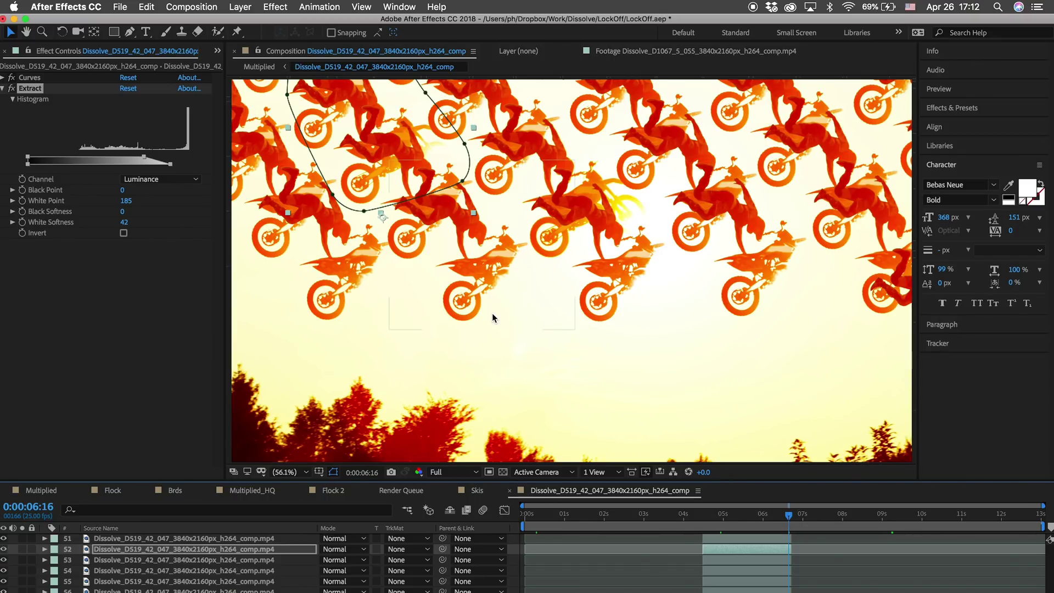
{"action": "left_click_drag", "start_coordinate": [789, 520], "coordinate": [830, 521]}
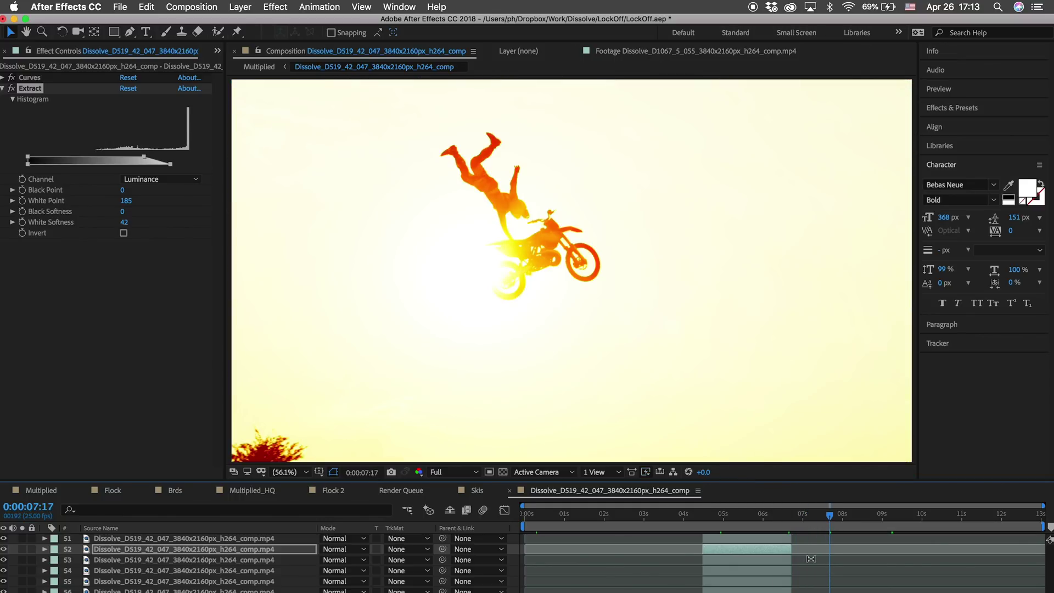
{"action": "scroll", "coordinate": [812, 559], "scroll_direction": "up", "scroll_amount": 15}
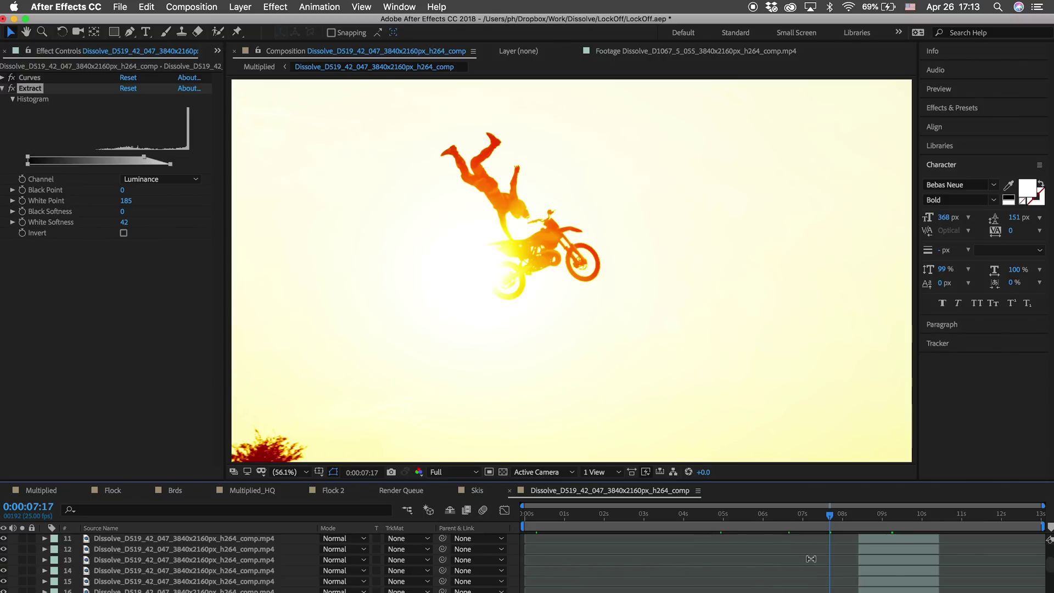
{"action": "left_click_drag", "start_coordinate": [840, 519], "coordinate": [883, 516]}
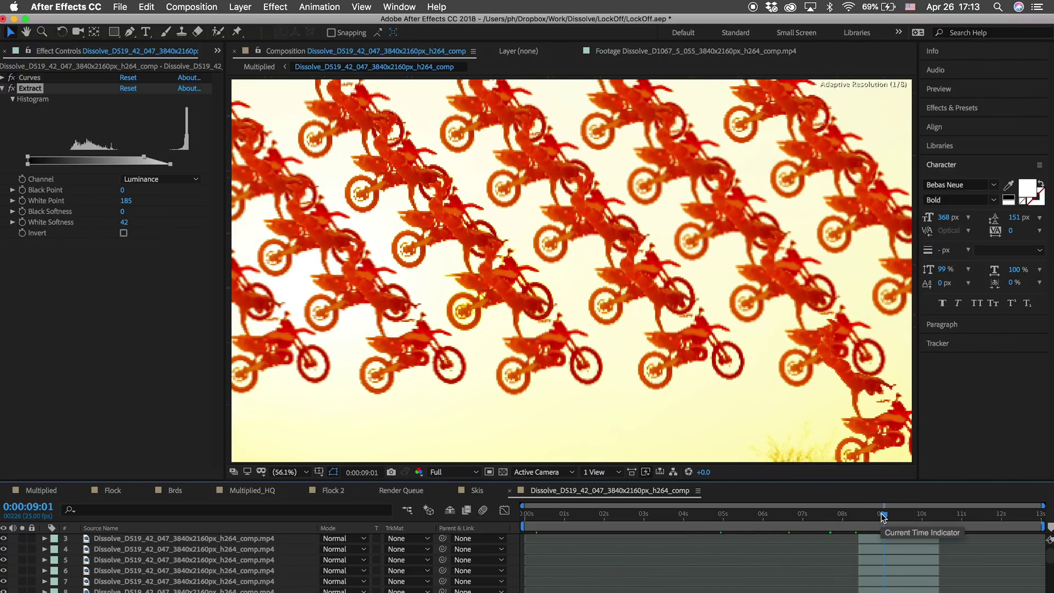
{"action": "left_click", "coordinate": [884, 517]}
{"action": "left_click_drag", "start_coordinate": [884, 517], "coordinate": [925, 519]}
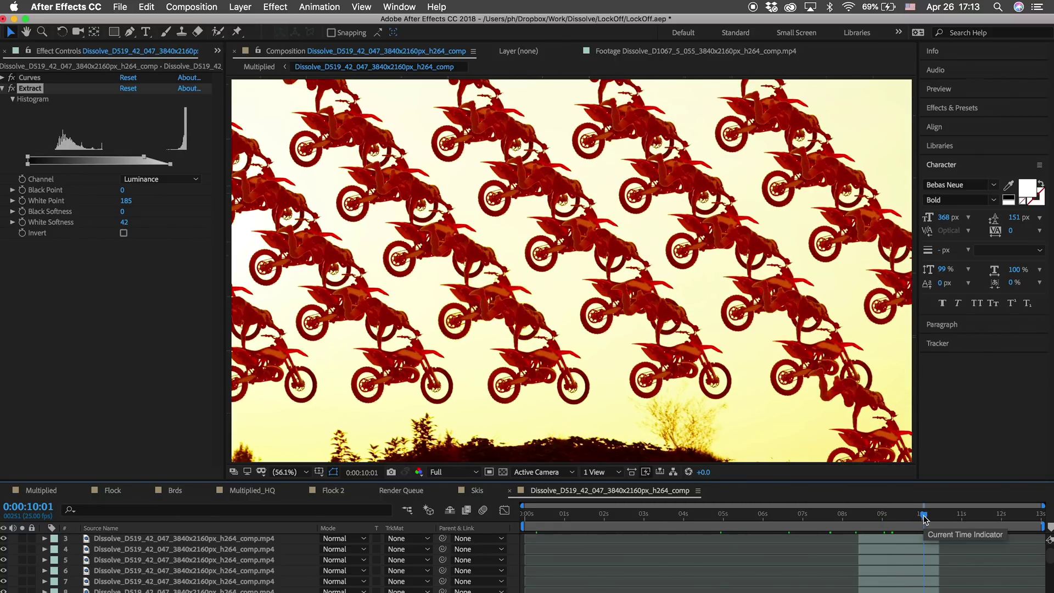